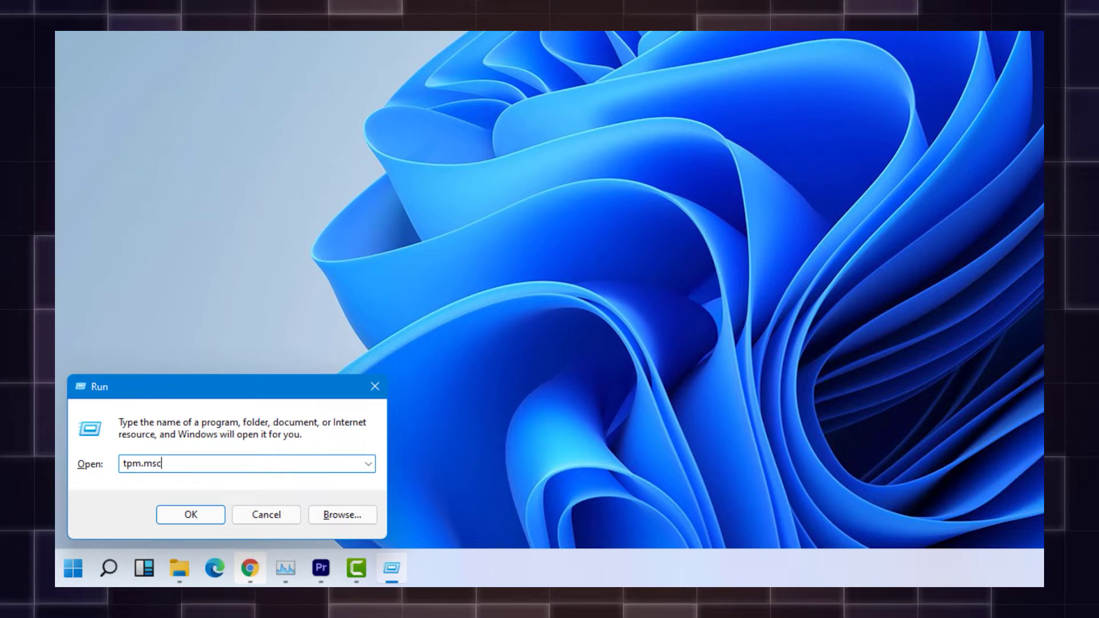
Open the Trusted Platform Module management console with tpm.msc
{"action": "key", "text": "Return"}
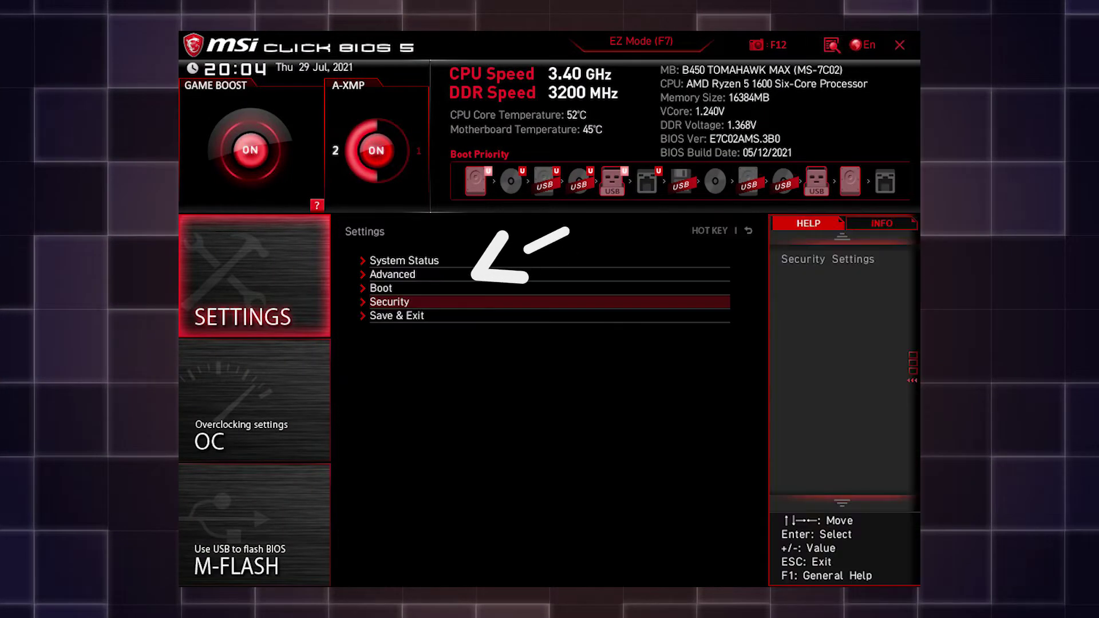
Set Security Device Support to Enable in the BIOS's Trusted Computing security settings
{"action": "key", "text": "Return"}
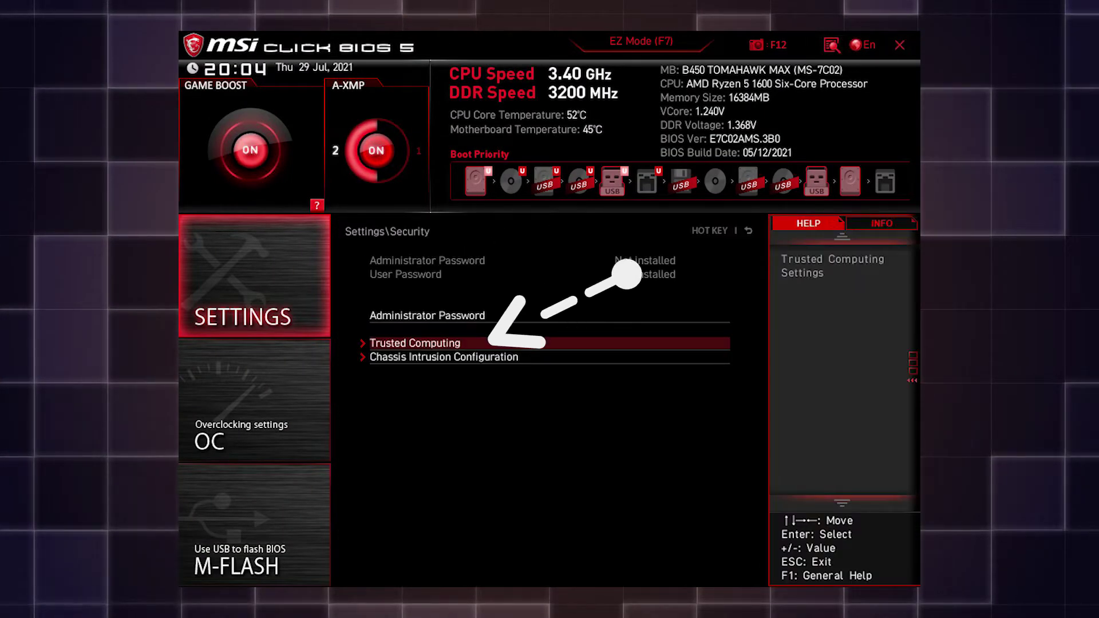
{"action": "key", "text": "Return"}
{"action": "key", "text": "Return"}
{"action": "key", "text": "Down"}
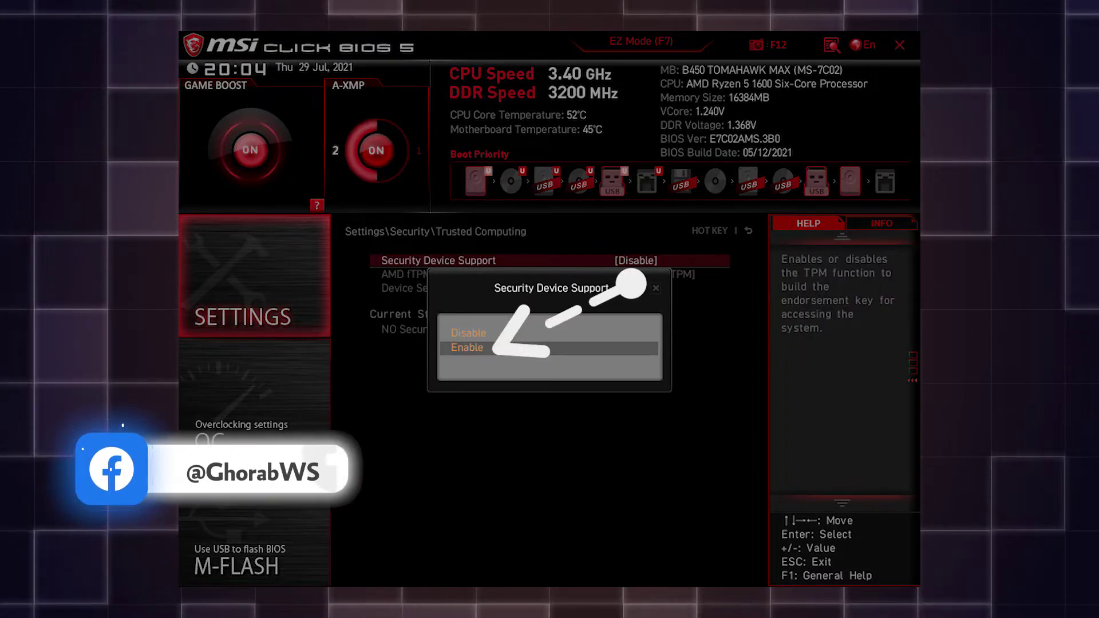
{"action": "key", "text": "Return"}
{"action": "key", "text": "Down"}
{"action": "key", "text": "Return"}
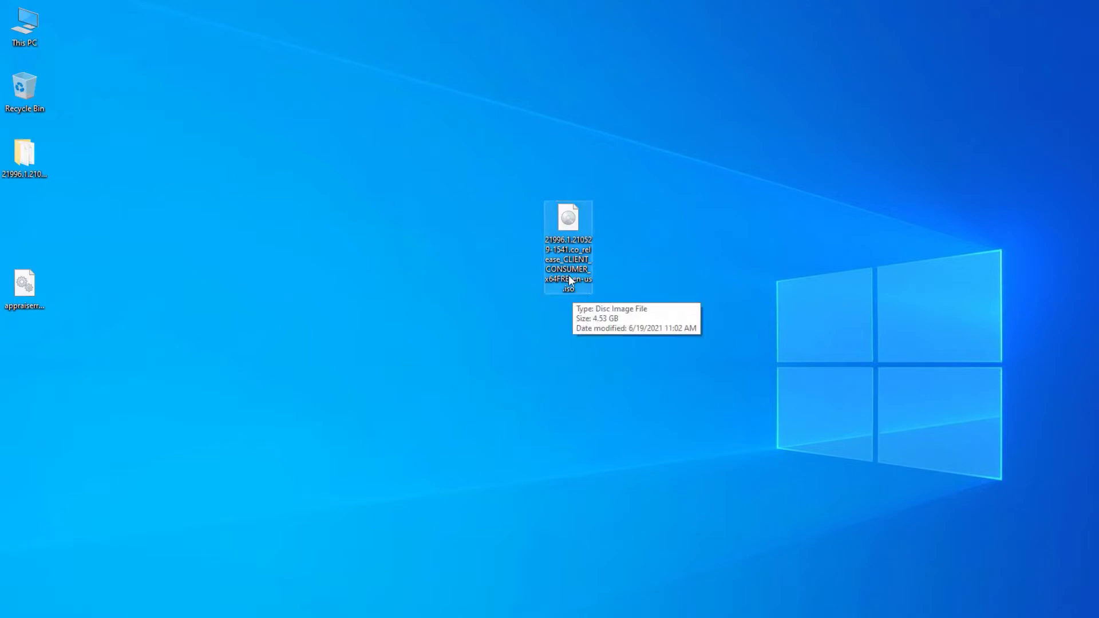
Check the installed Windows version and build with winver, and close the information window
{"action": "left_click", "coordinate": [546, 318]}
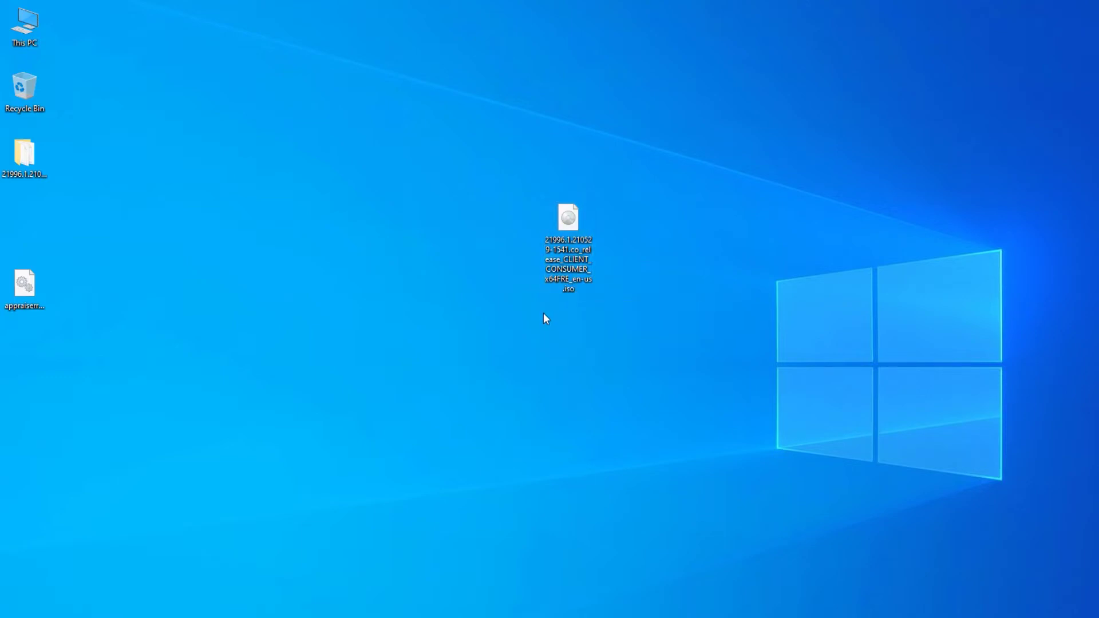
{"action": "key", "text": "super+r"}
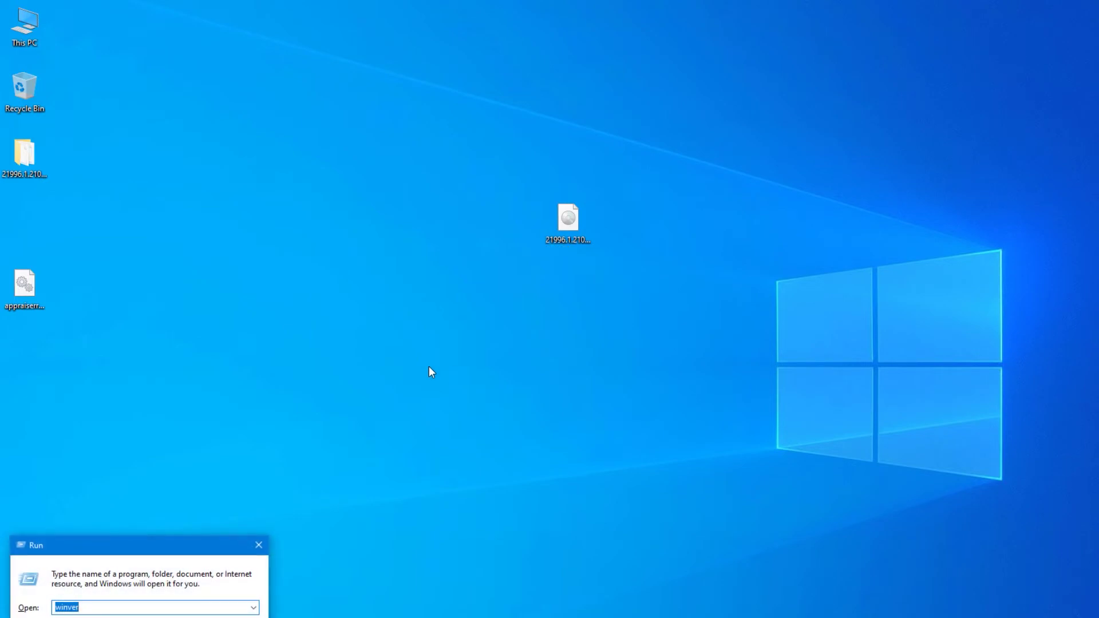
{"action": "key", "text": "Return"}
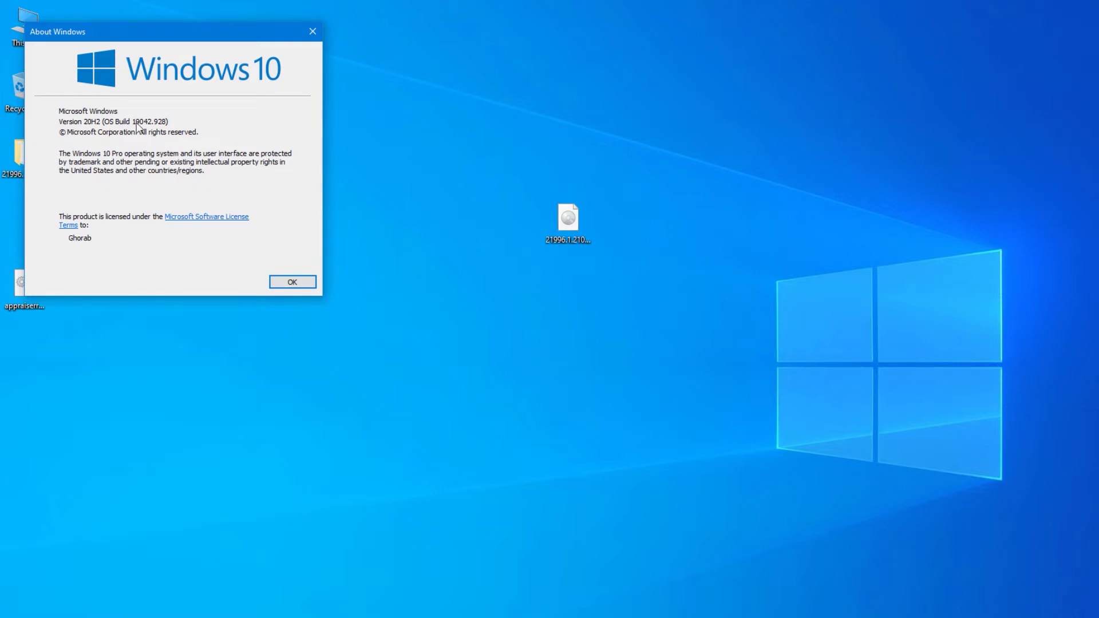
{"action": "left_click_drag", "start_coordinate": [214, 33], "coordinate": [282, 64]}
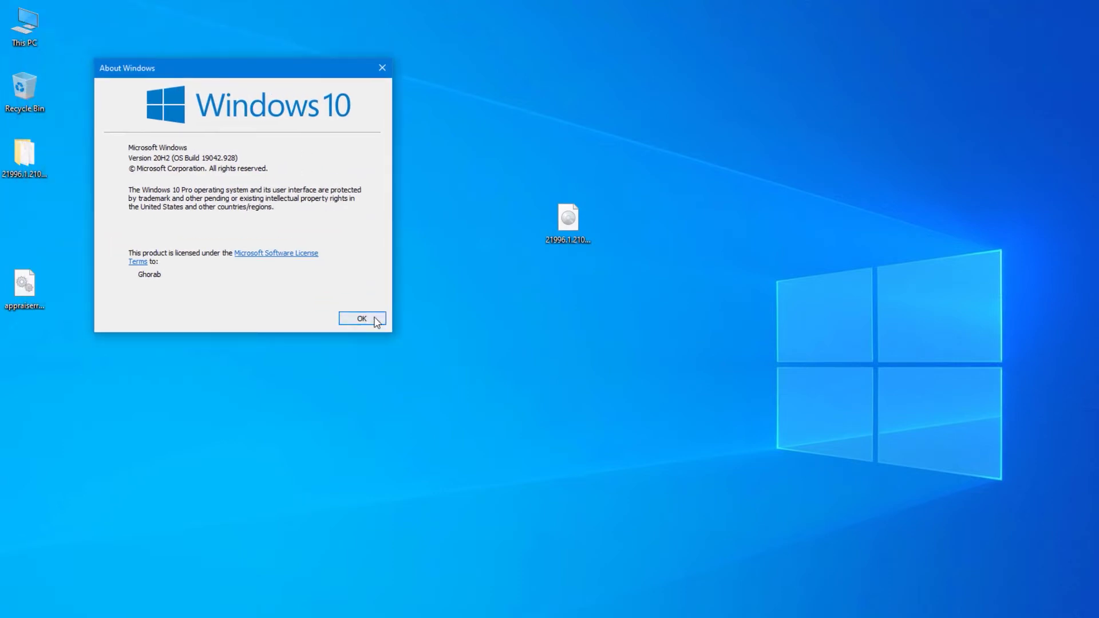
{"action": "left_click", "coordinate": [372, 316]}
Mount the 21996.1.210529-1541 ISO file from the desktop as a virtual DVD drive
{"action": "left_click", "coordinate": [565, 242]}
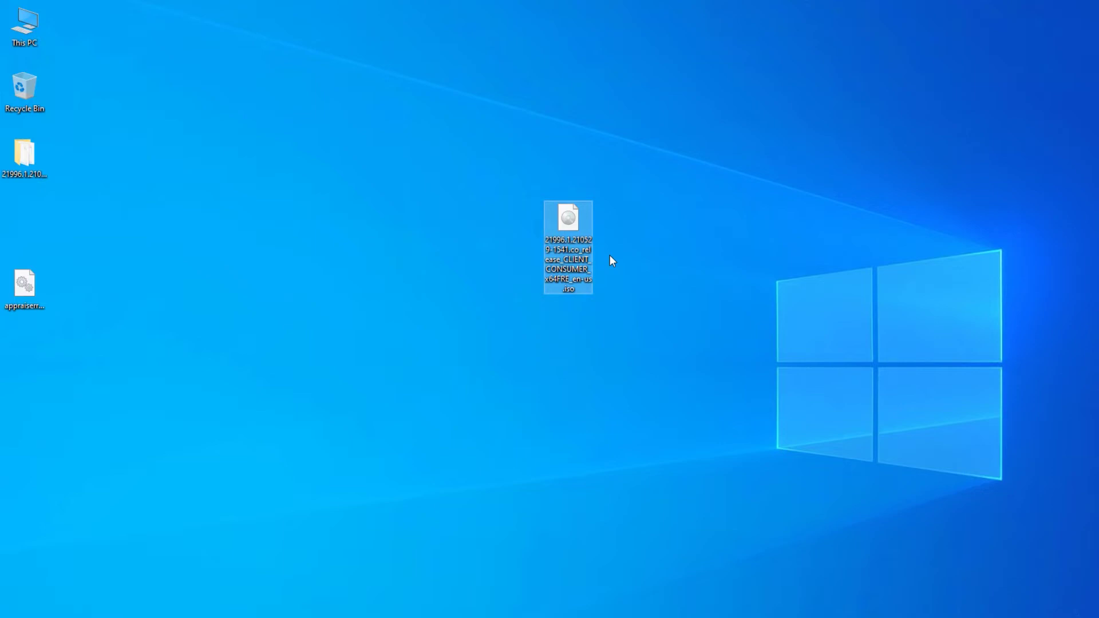
{"action": "right_click", "coordinate": [570, 227]}
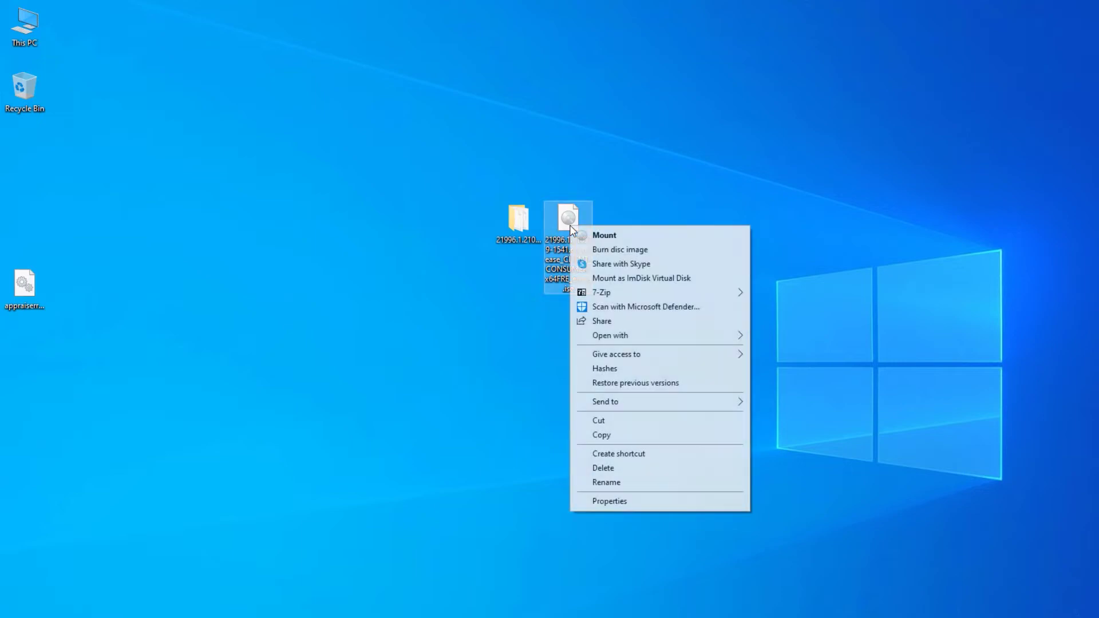
{"action": "left_click", "coordinate": [625, 239]}
{"action": "left_click", "coordinate": [439, 213]}
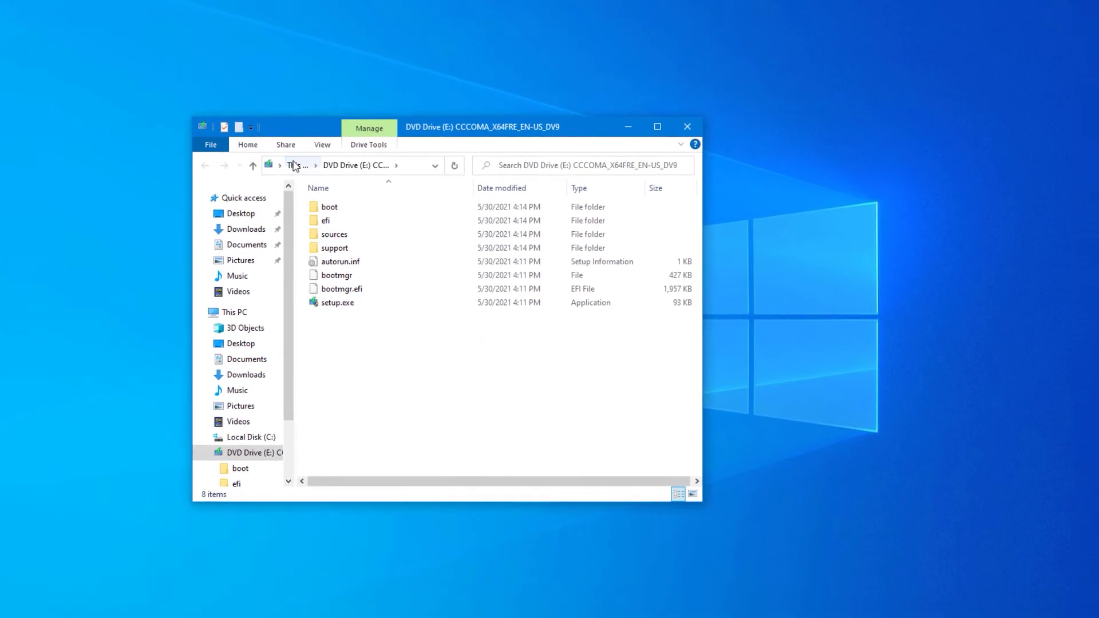
Open the mounted DVD drive from This PC, locate setup.exe and close the window
{"action": "left_click", "coordinate": [294, 166]}
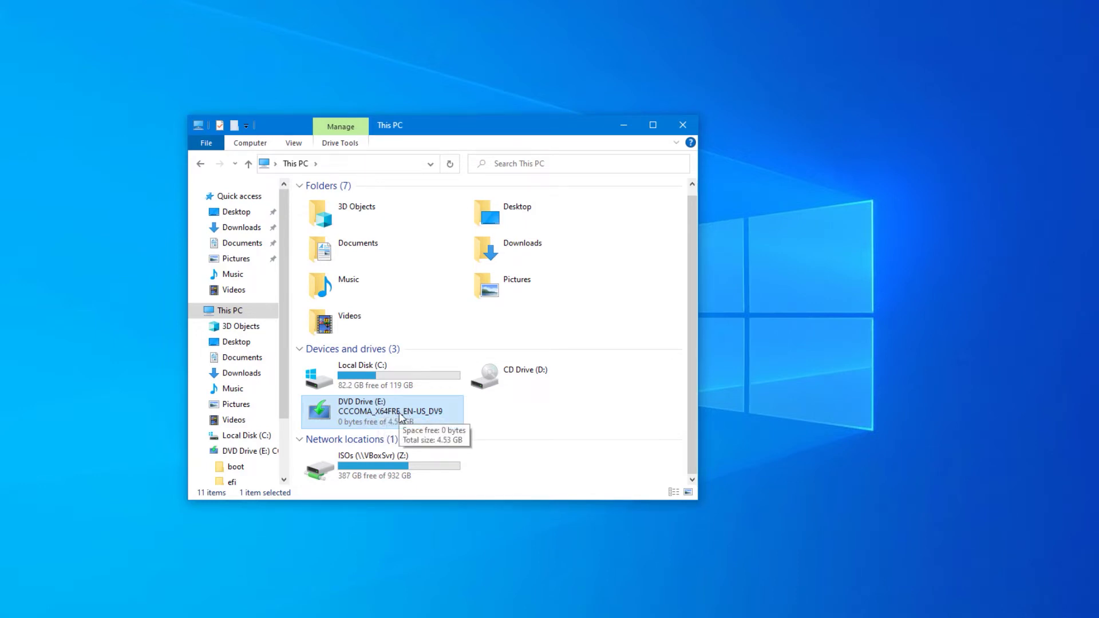
{"action": "double_click", "coordinate": [401, 418]}
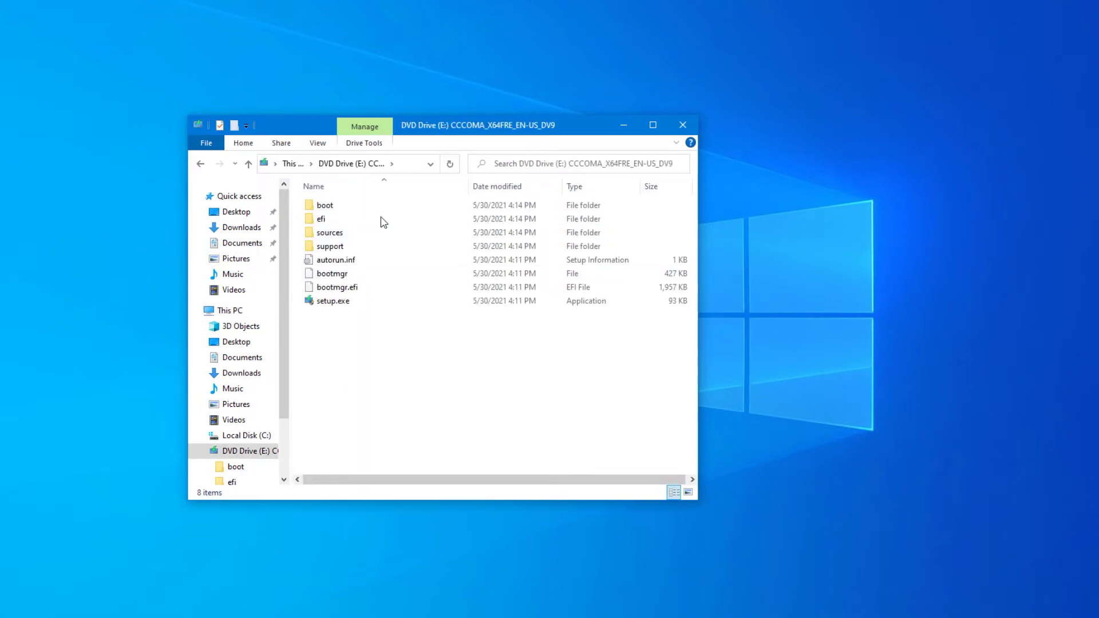
{"action": "left_click", "coordinate": [333, 302]}
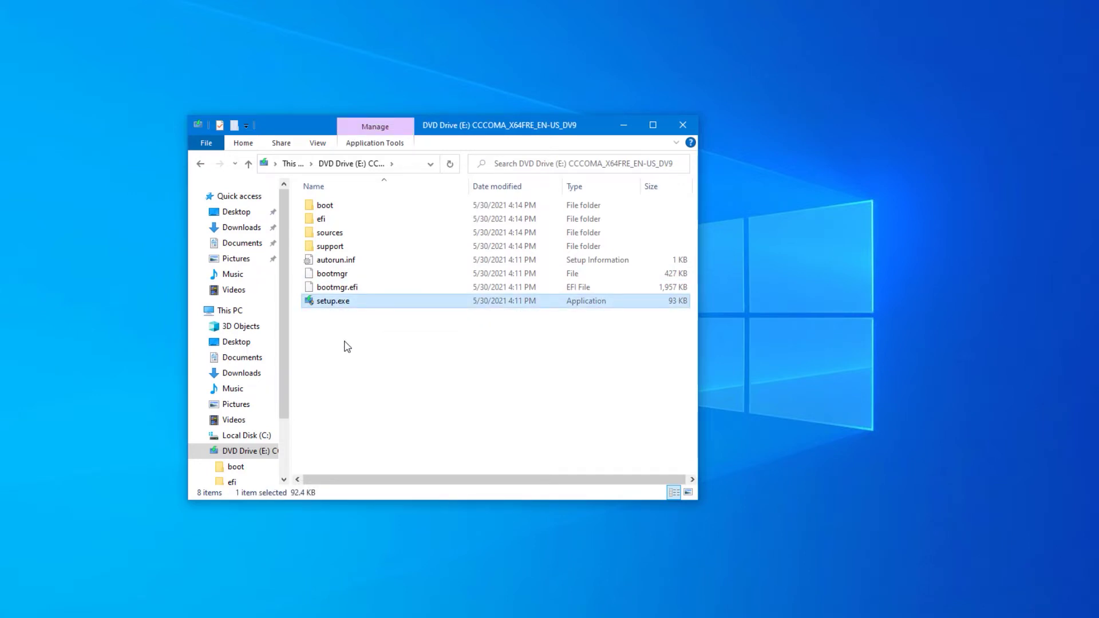
{"action": "left_click", "coordinate": [684, 125]}
View the 7-Zip extraction options for the ISO, and inspect the extracted installation folder's contents
{"action": "right_click", "coordinate": [438, 175]}
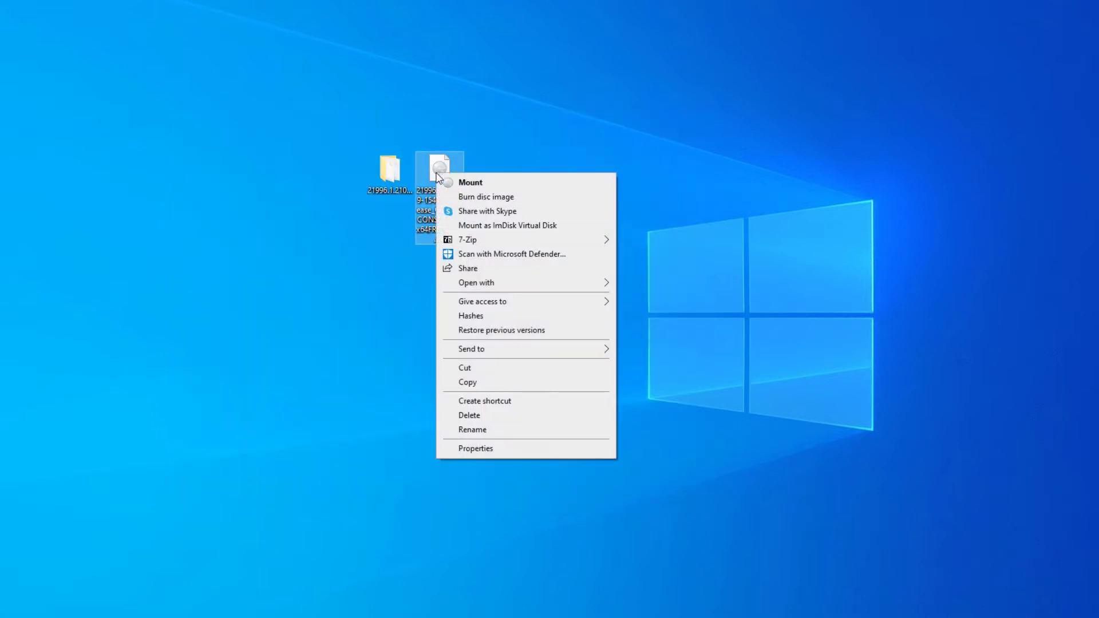
{"action": "mouse_move", "coordinate": [512, 240]}
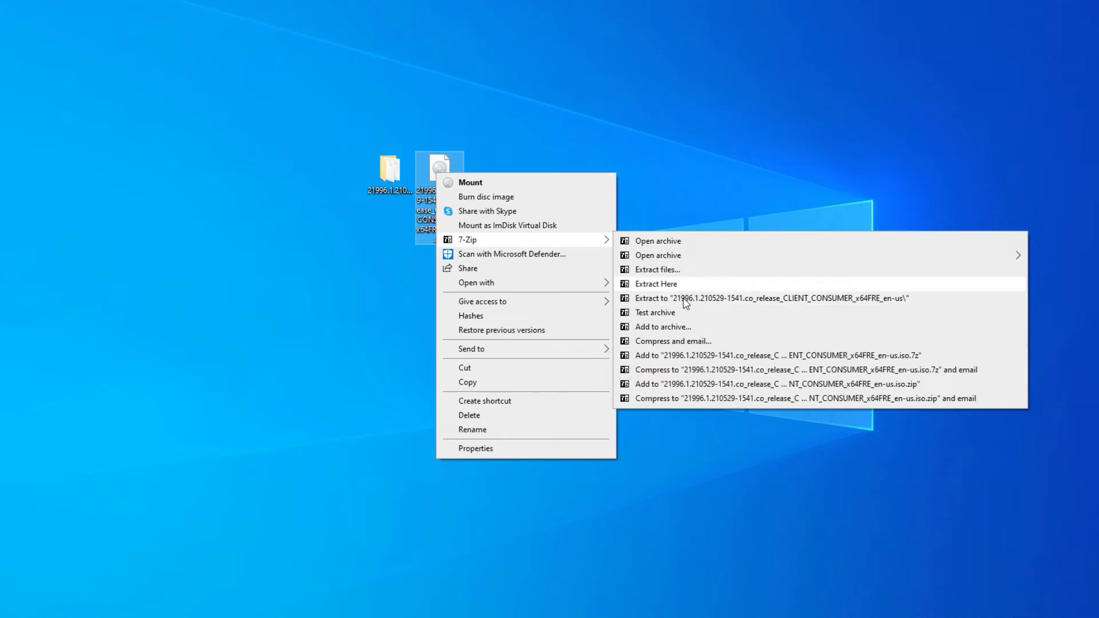
{"action": "left_click", "coordinate": [390, 220]}
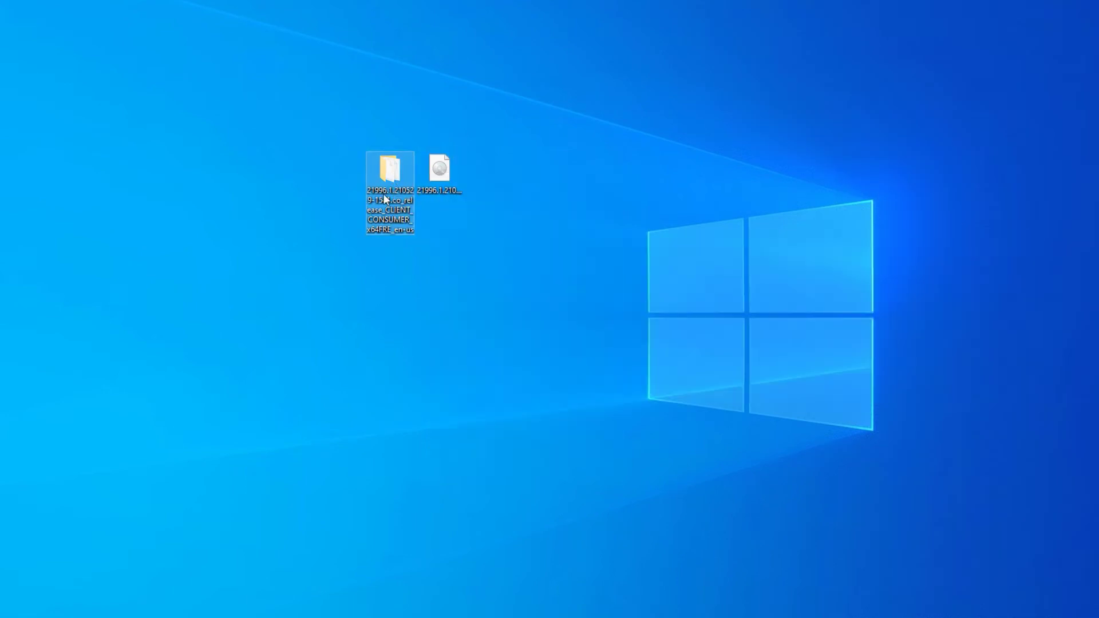
{"action": "double_click", "coordinate": [395, 196]}
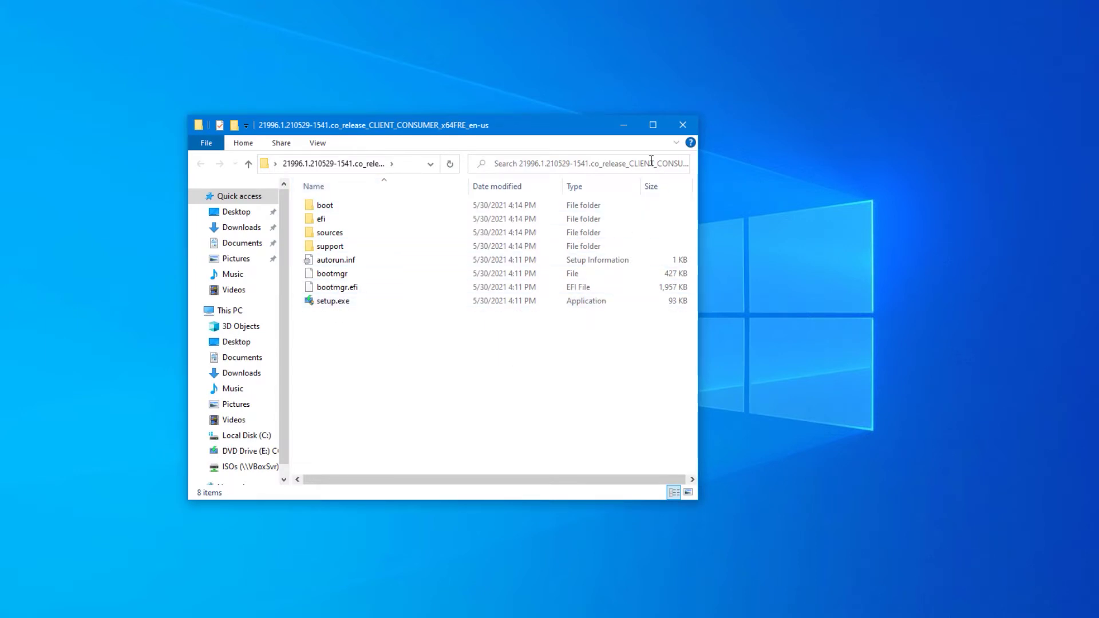
{"action": "left_click", "coordinate": [682, 126]}
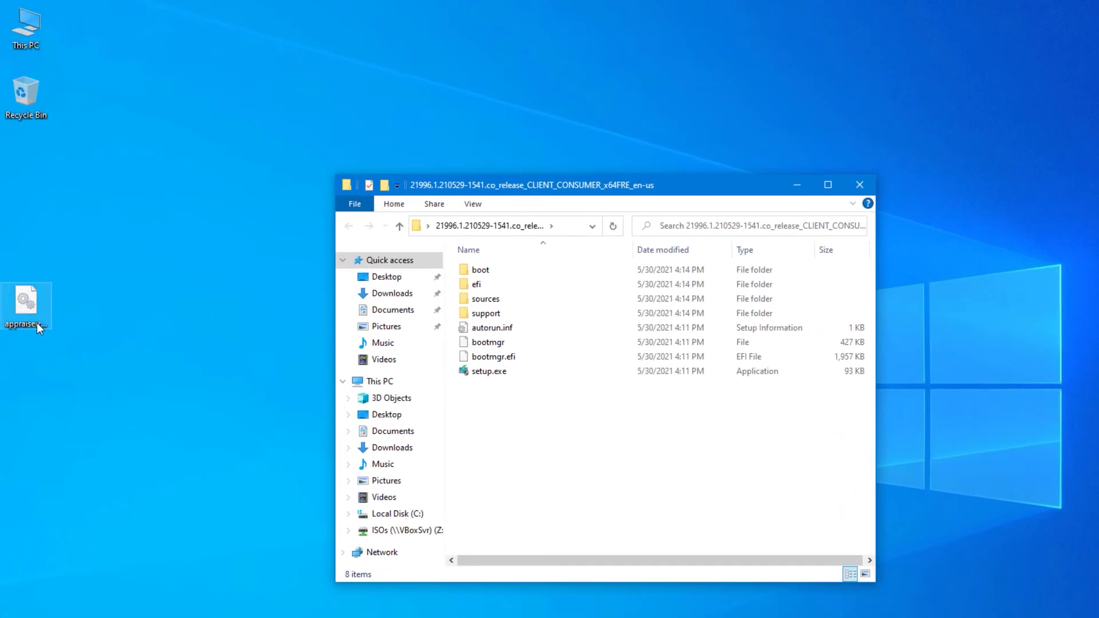
Copy appraiserres.dll from the desktop into the extracted installation folder's sources subfolder, replacing the existing file
{"action": "left_click", "coordinate": [37, 322]}
{"action": "mouse_move", "coordinate": [36, 337]}
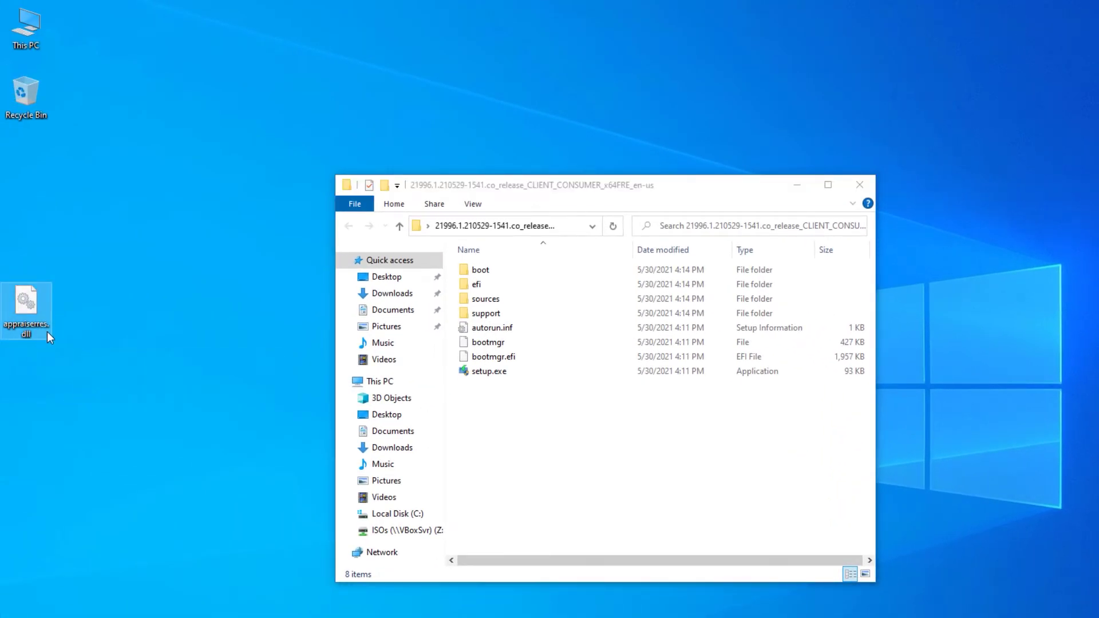
{"action": "right_click", "coordinate": [33, 300]}
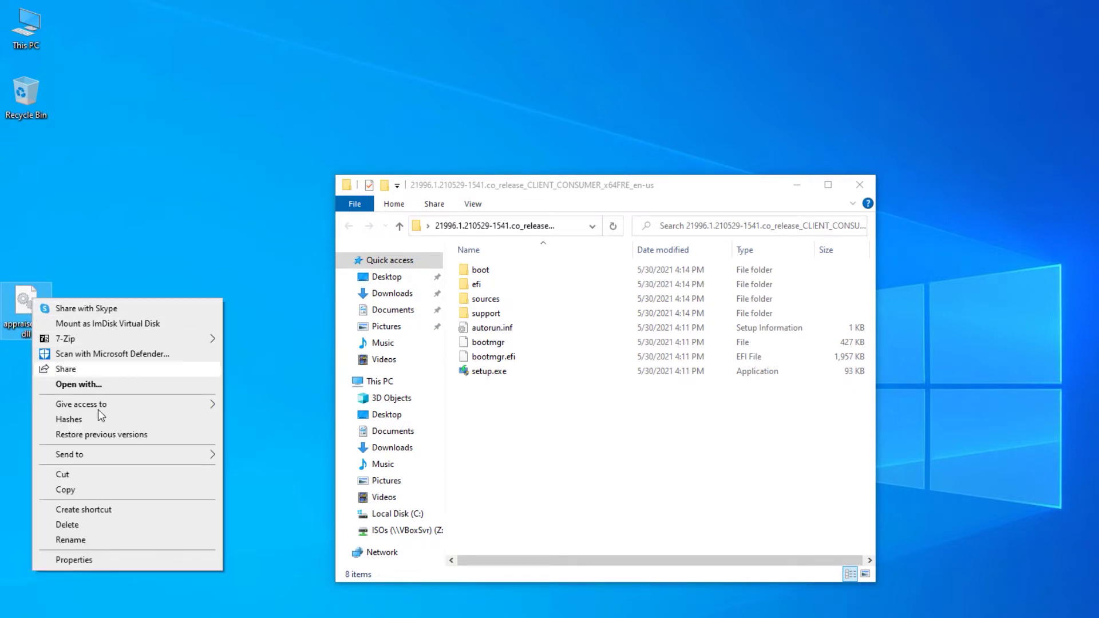
{"action": "left_click", "coordinate": [65, 490]}
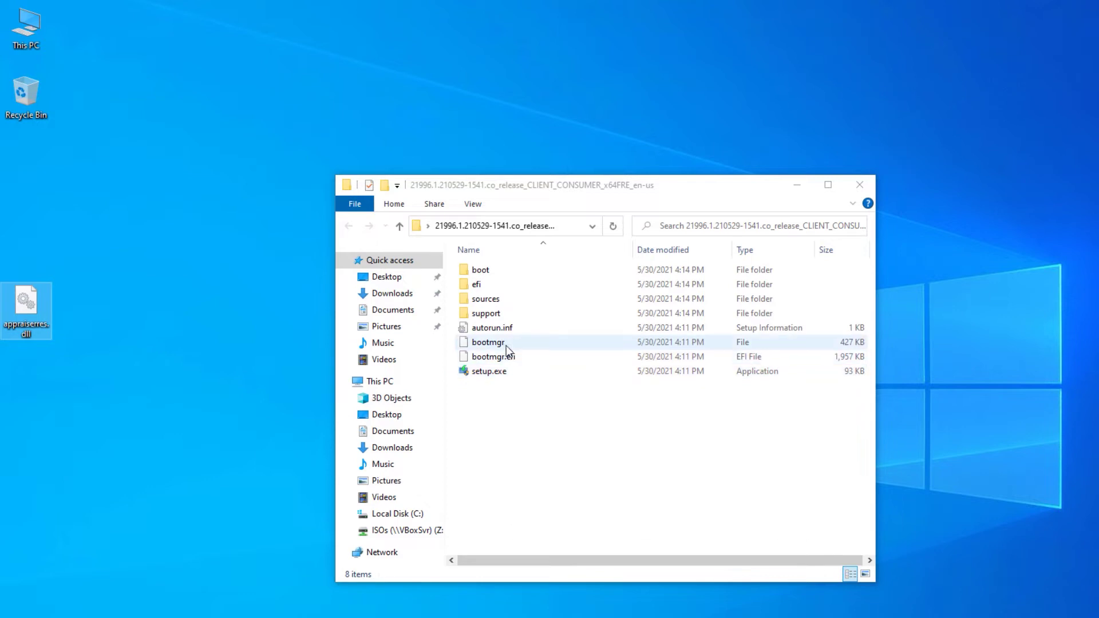
{"action": "double_click", "coordinate": [484, 299]}
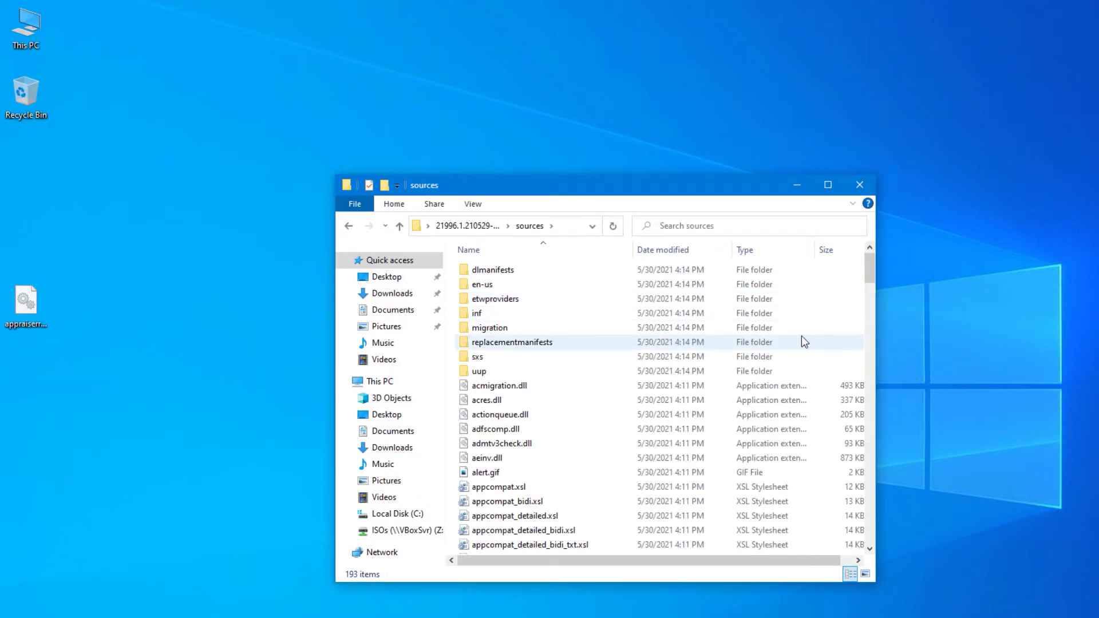
{"action": "key", "text": "ctrl+F1"}
{"action": "left_click", "coordinate": [430, 243]}
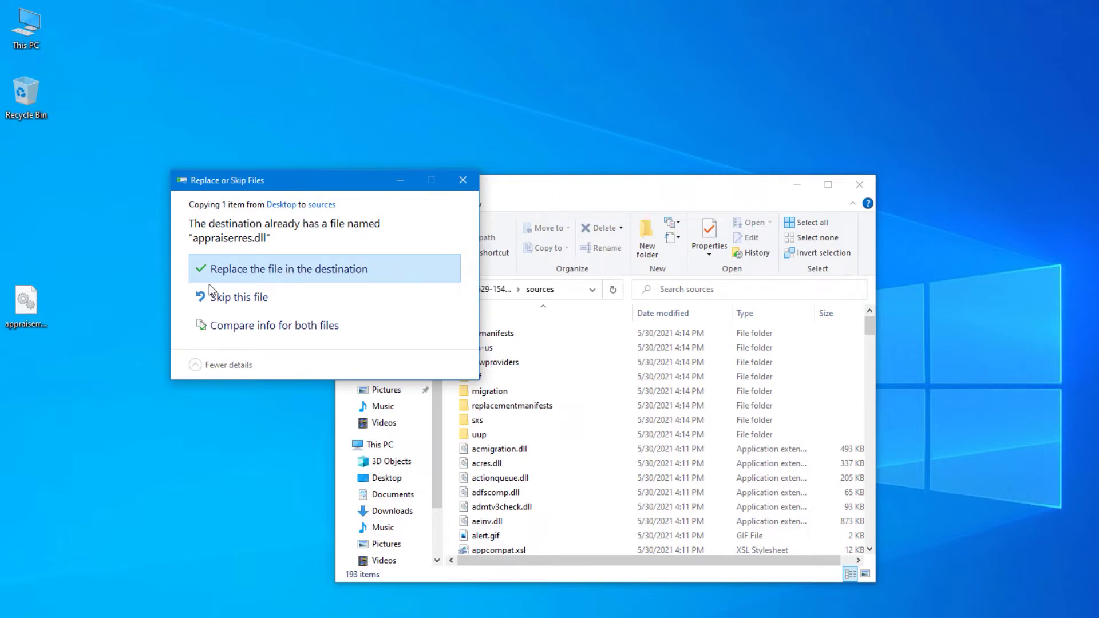
{"action": "left_click", "coordinate": [266, 266]}
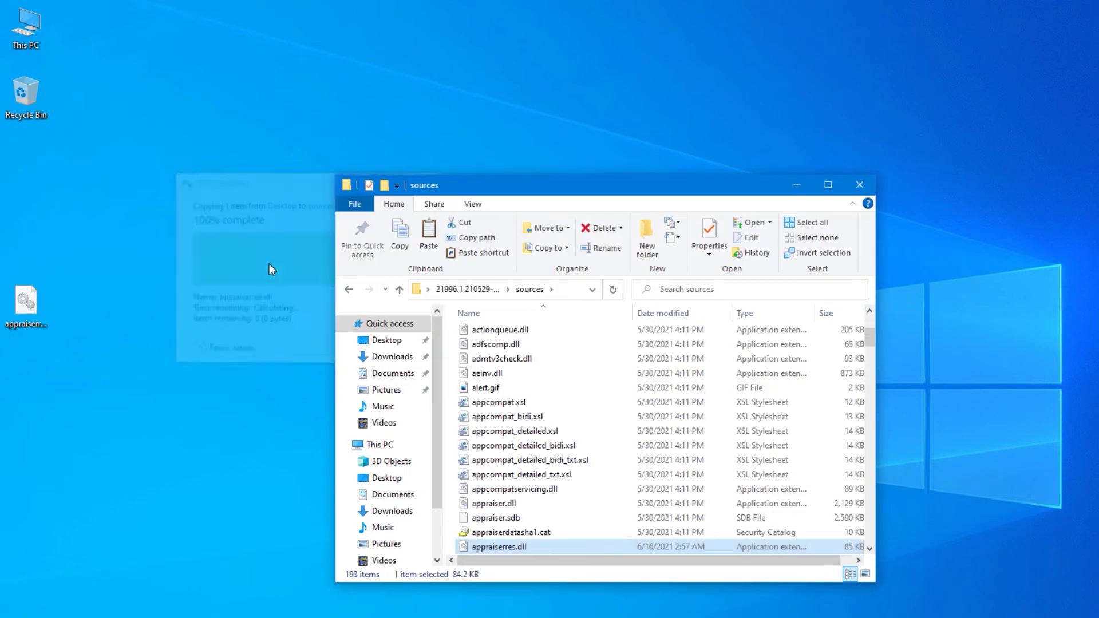
Launch setup.exe from the top level of the extracted installation folder
{"action": "key", "text": "alt+Up"}
{"action": "left_click", "coordinate": [517, 459]}
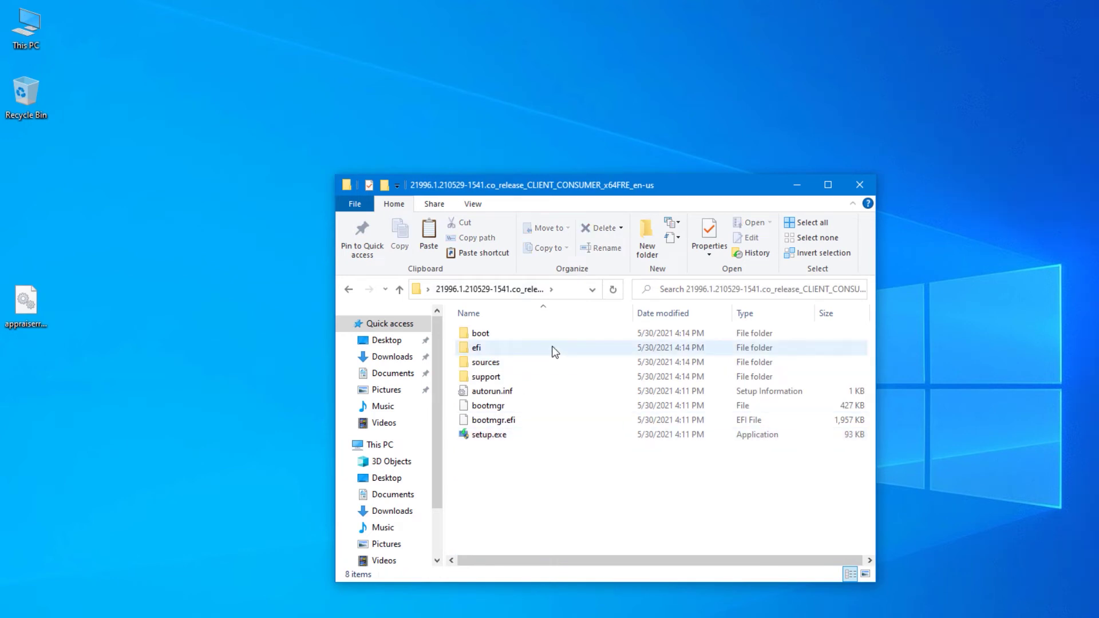
{"action": "left_click", "coordinate": [518, 441]}
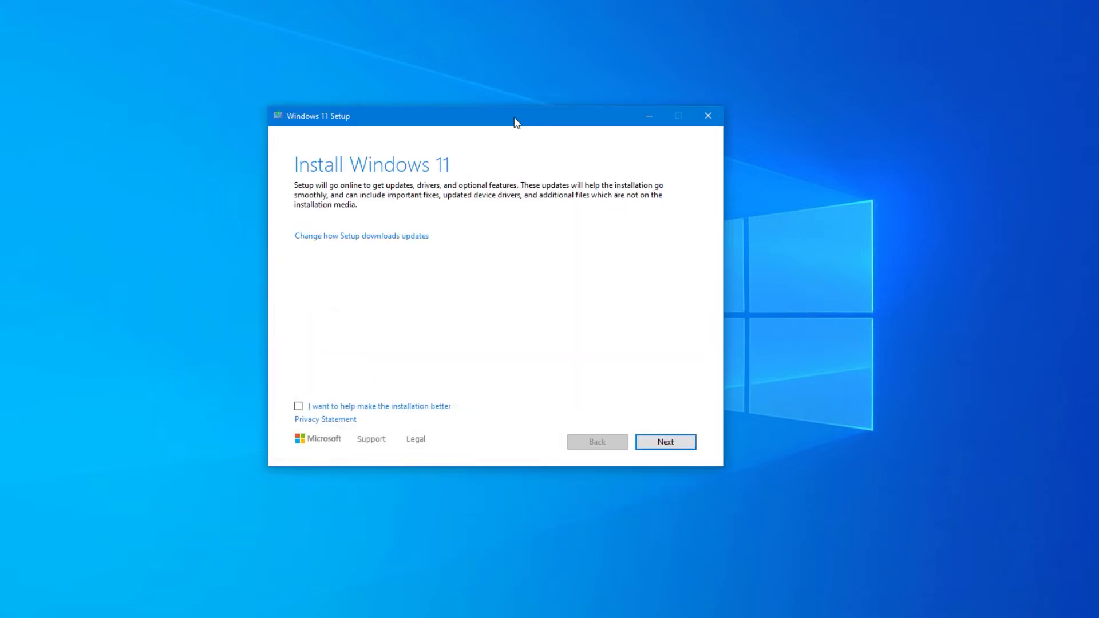
{"action": "left_click_drag", "start_coordinate": [518, 123], "coordinate": [511, 123]}
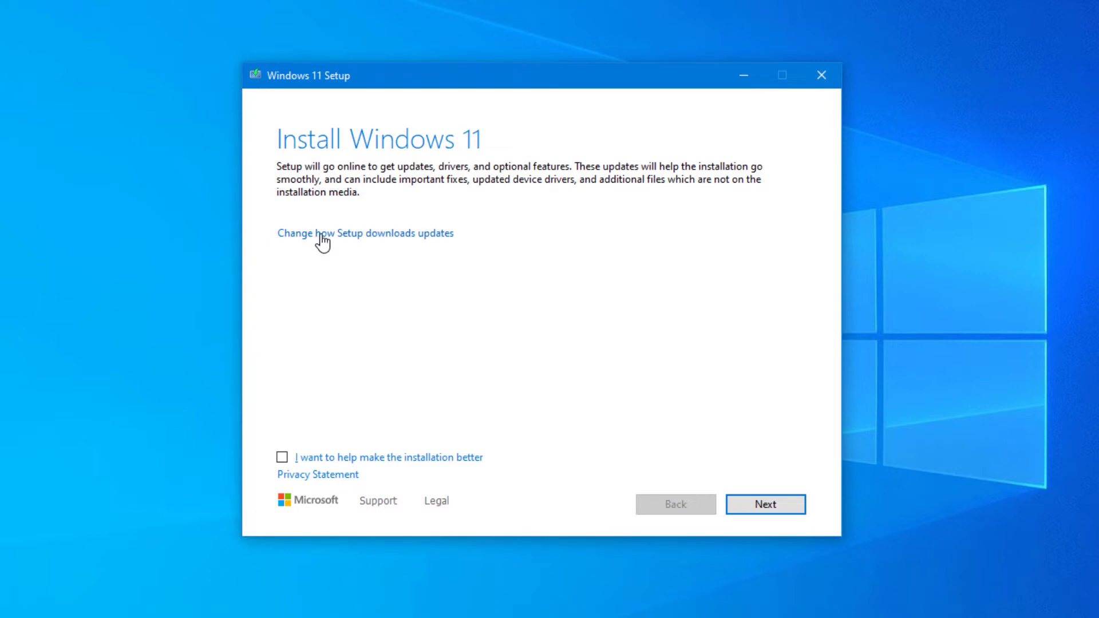
Set the update download option to Not right now and accept the license terms
{"action": "left_click", "coordinate": [367, 236]}
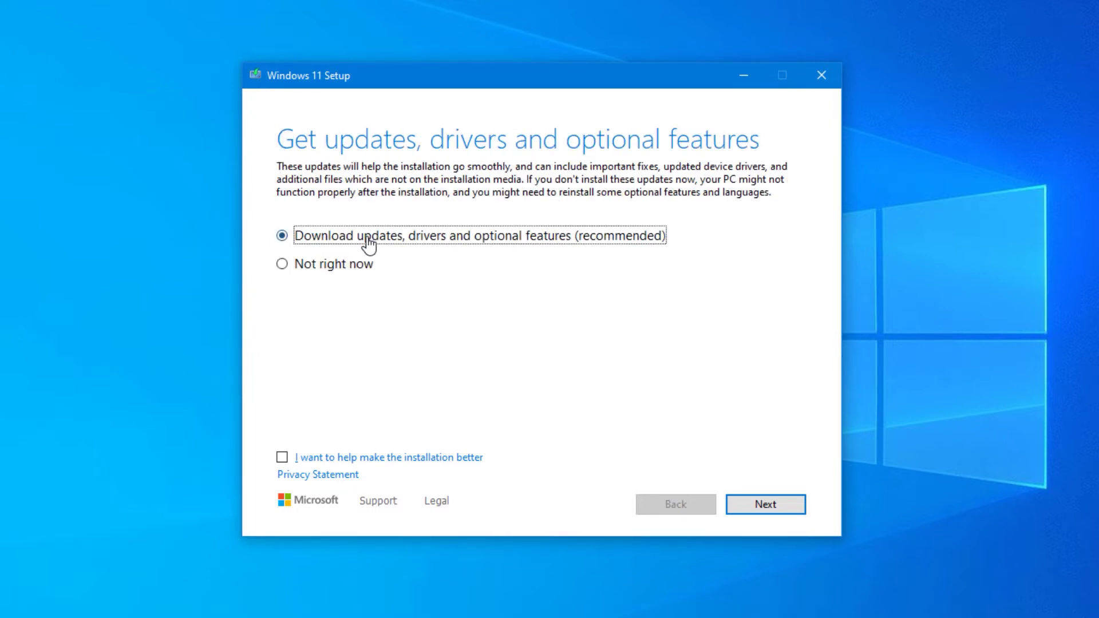
{"action": "left_click", "coordinate": [328, 265]}
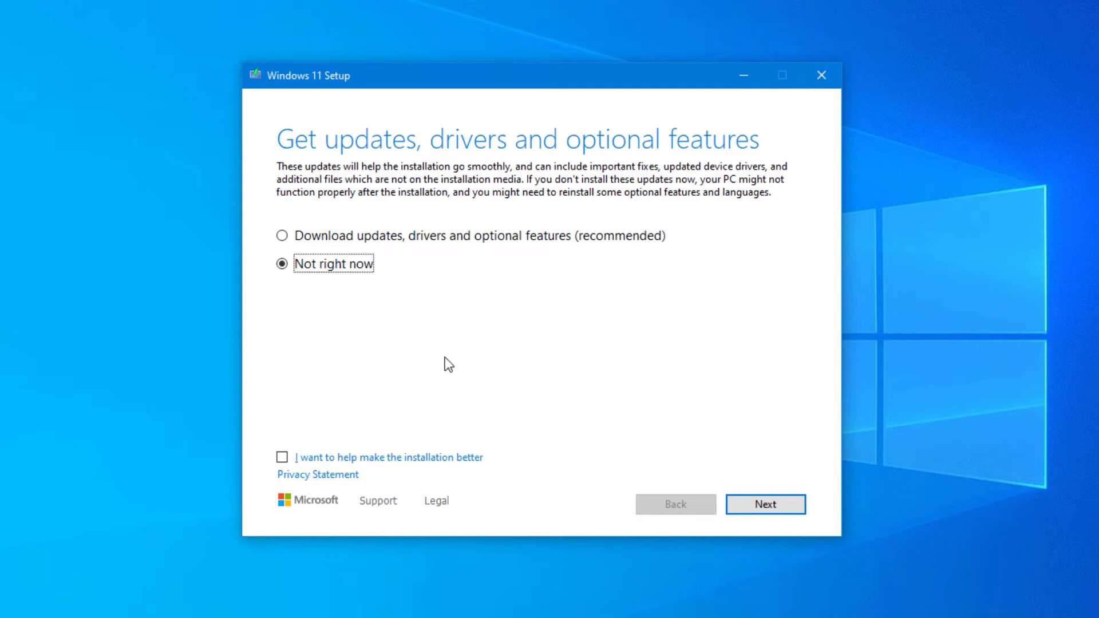
{"action": "left_click", "coordinate": [778, 510]}
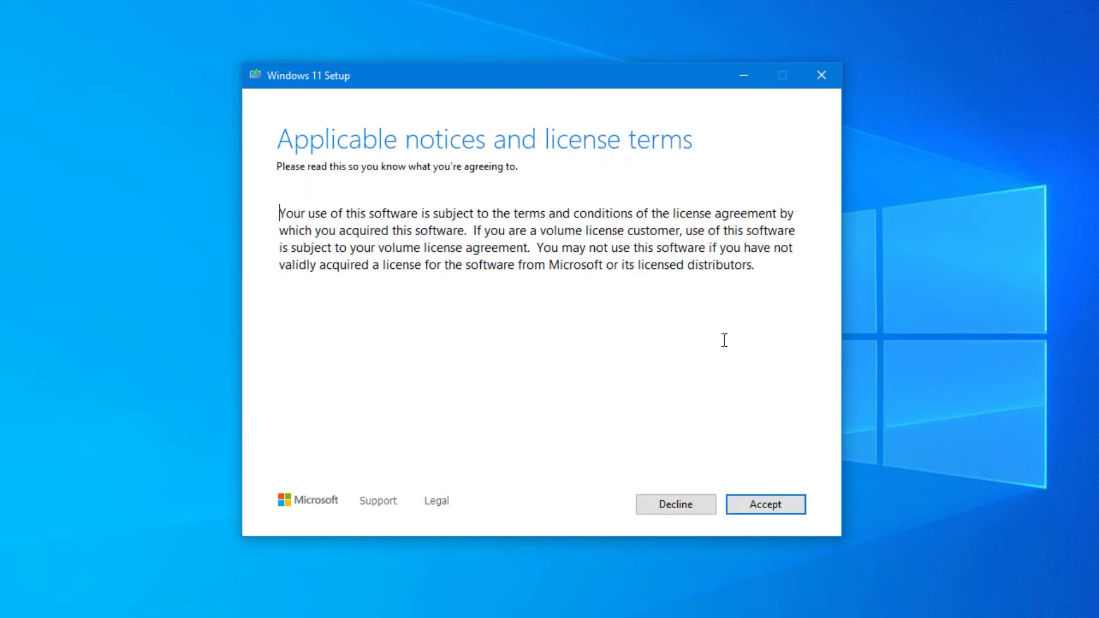
{"action": "left_click", "coordinate": [795, 508]}
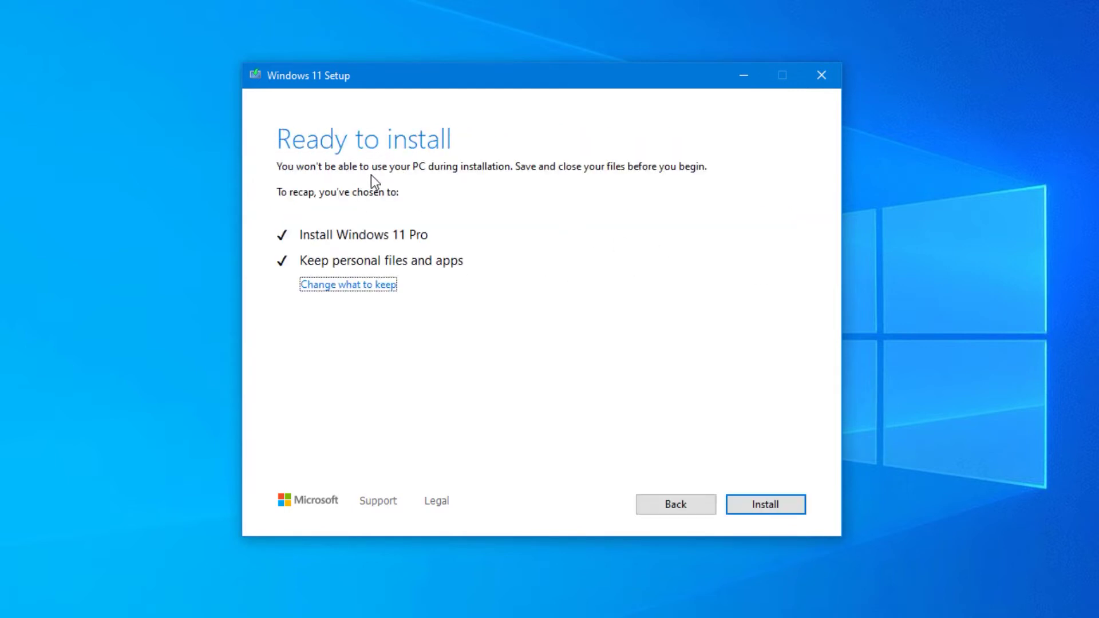
Choose to keep personal files and apps, and start the Windows 11 Pro installation
{"action": "left_click", "coordinate": [344, 289]}
{"action": "left_click", "coordinate": [331, 286]}
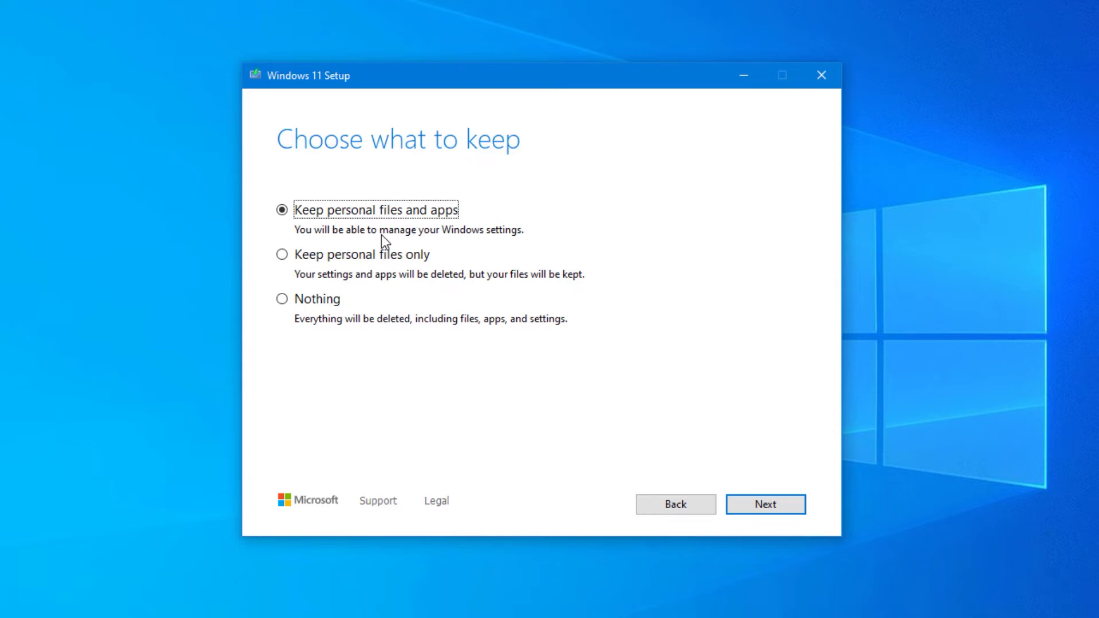
{"action": "left_click", "coordinate": [781, 509]}
{"action": "left_click", "coordinate": [786, 507]}
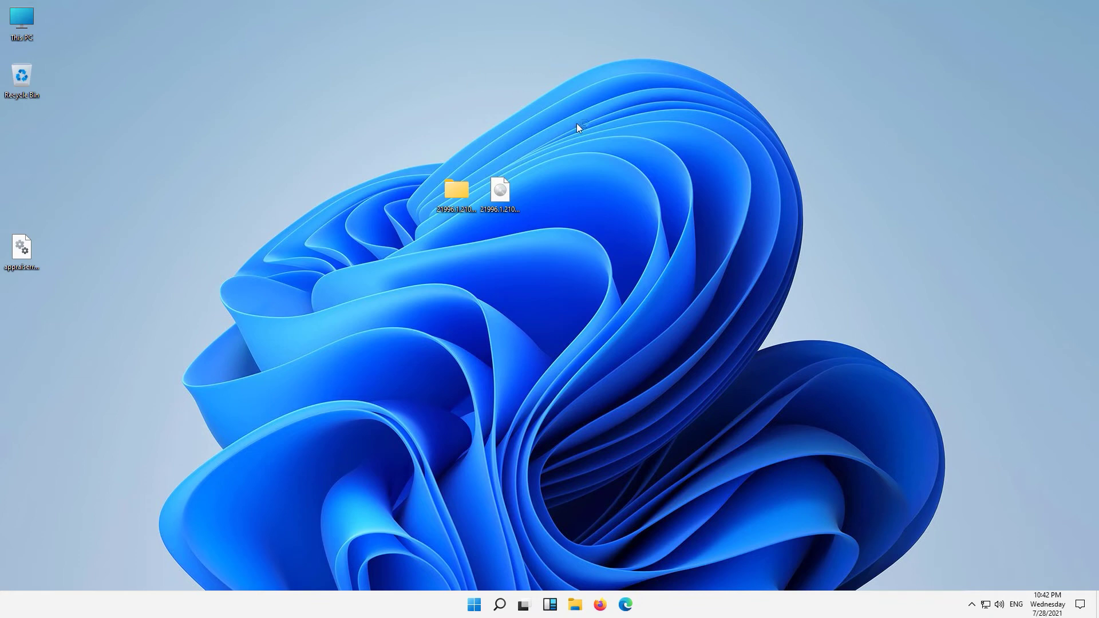
{"action": "left_click_drag", "start_coordinate": [560, 145], "coordinate": [30, 332]}
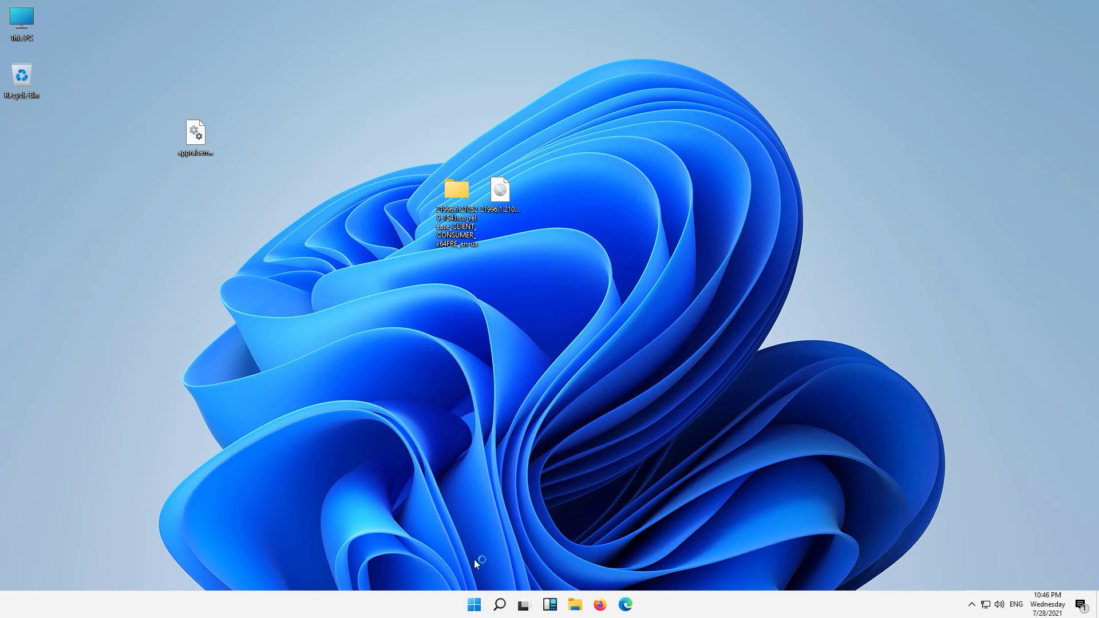
{"action": "left_click", "coordinate": [475, 607]}
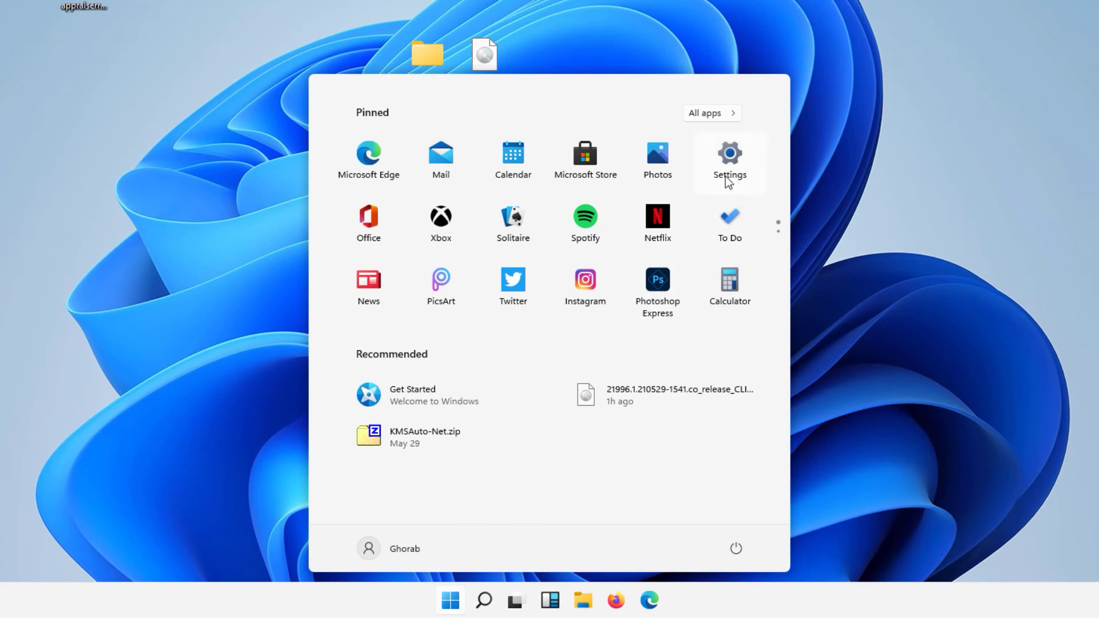
{"action": "left_click", "coordinate": [277, 511]}
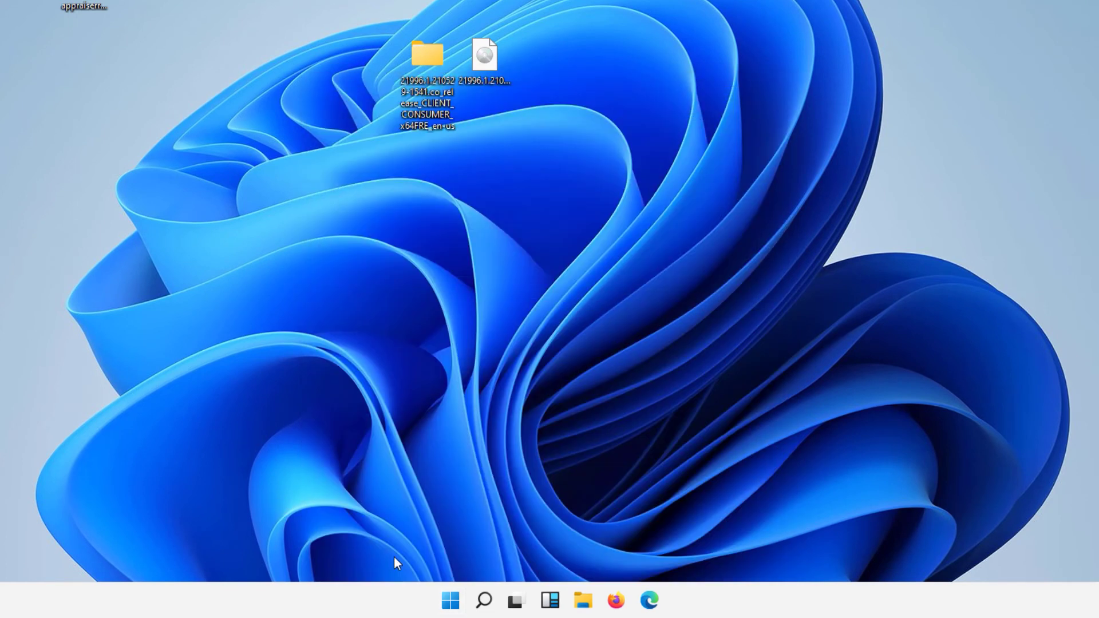
Open the Recovery page of the Update & Security settings and start going back to the previous version of Windows 10
{"action": "right_click", "coordinate": [450, 600]}
{"action": "left_click", "coordinate": [414, 442]}
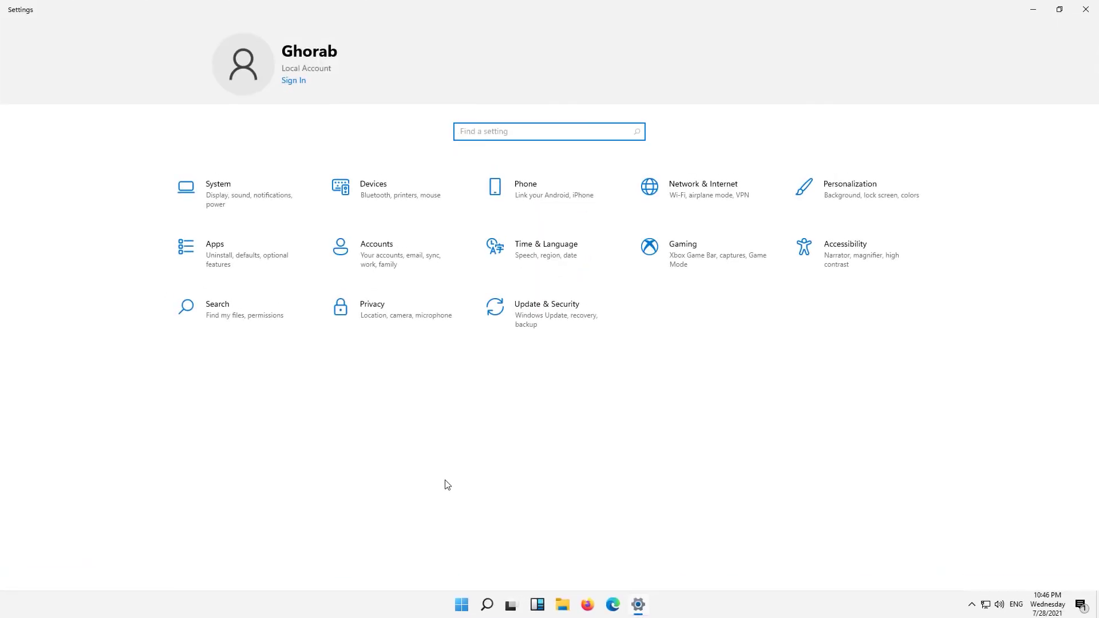
{"action": "left_click", "coordinate": [530, 321]}
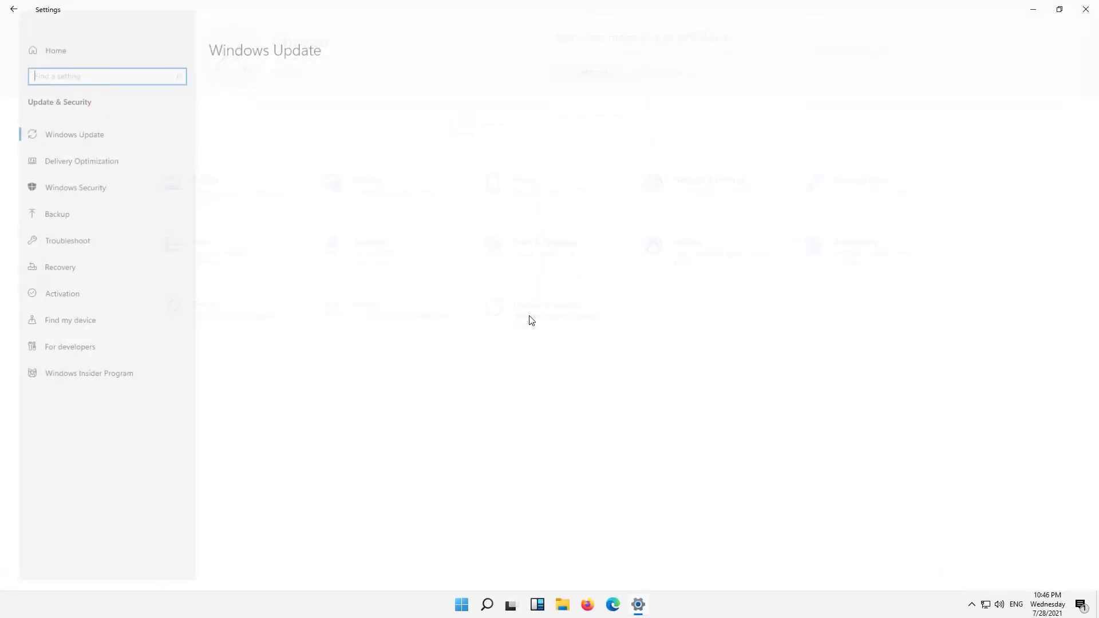
{"action": "left_click", "coordinate": [50, 270]}
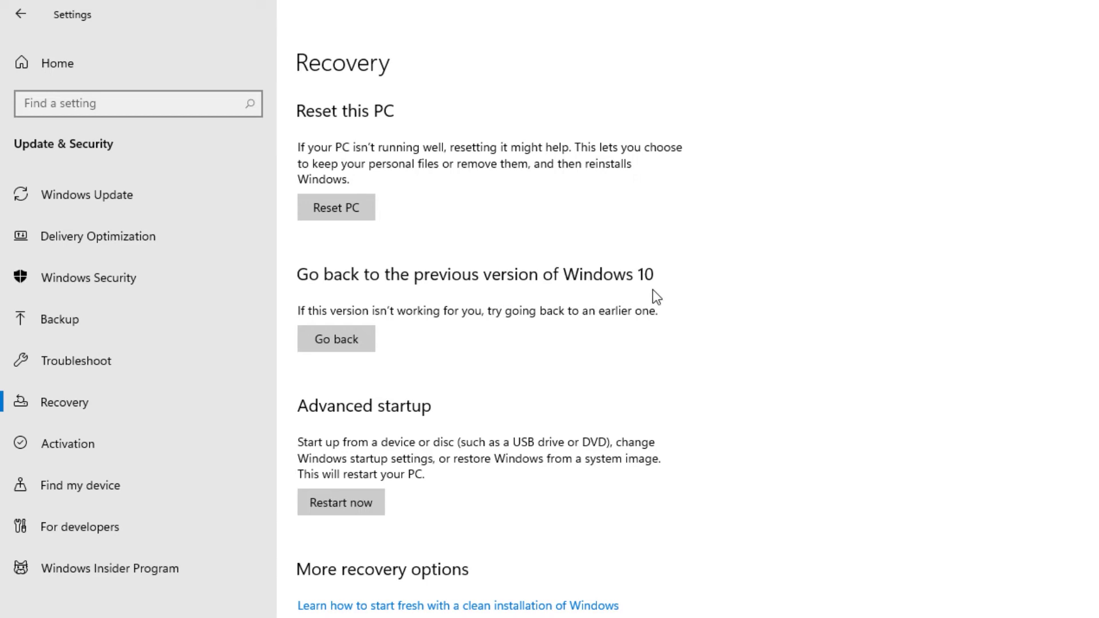
{"action": "left_click", "coordinate": [365, 345]}
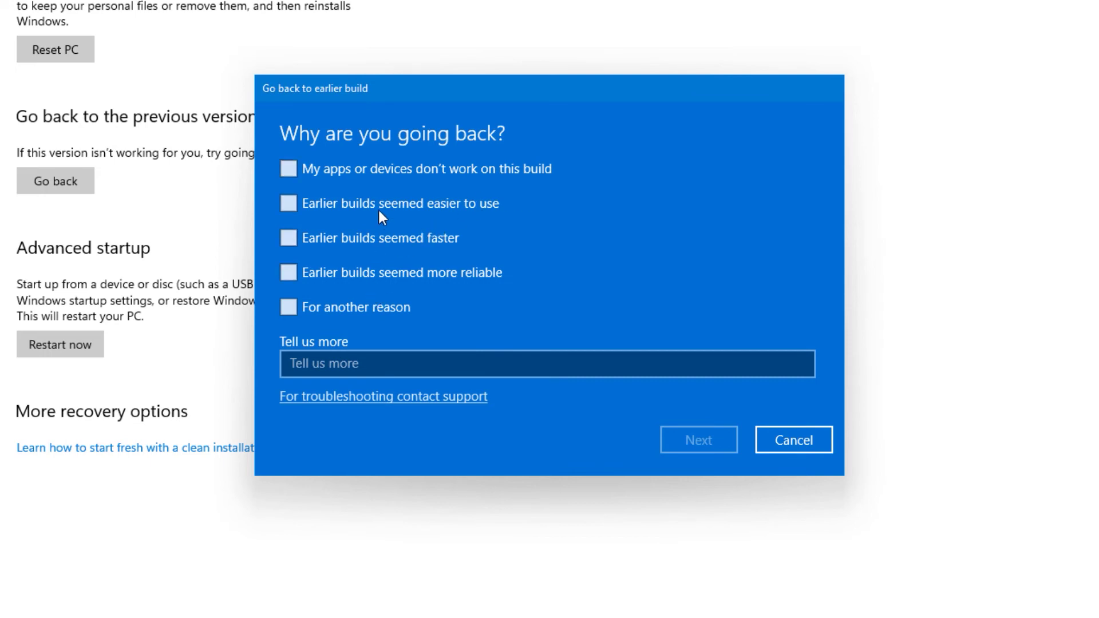
{"action": "left_click", "coordinate": [395, 173]}
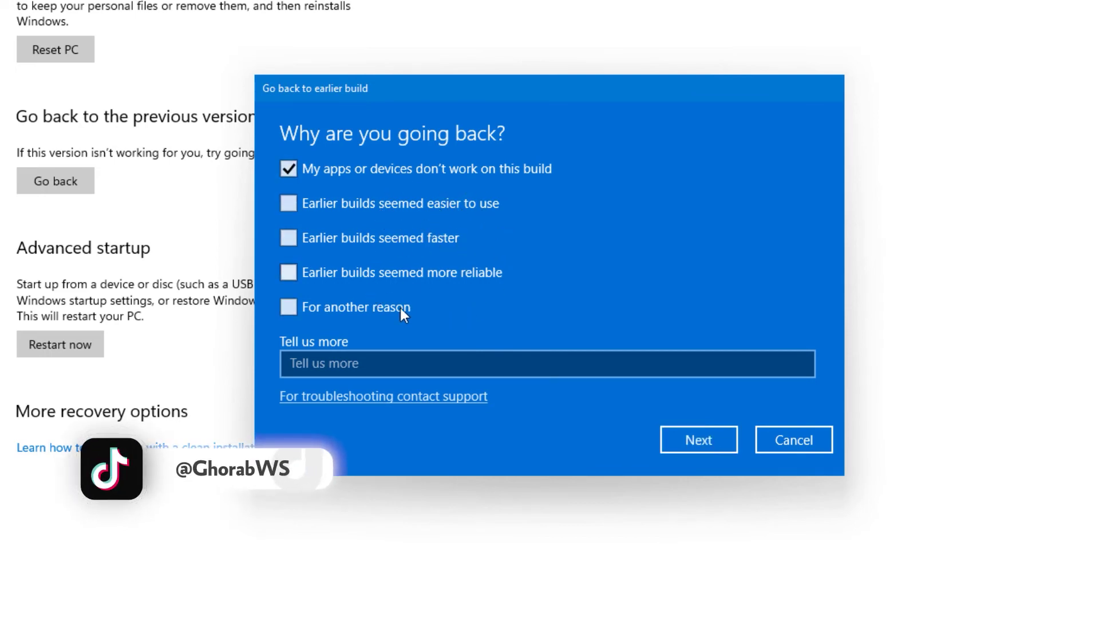
{"action": "left_click", "coordinate": [294, 310]}
{"action": "left_click", "coordinate": [393, 373]}
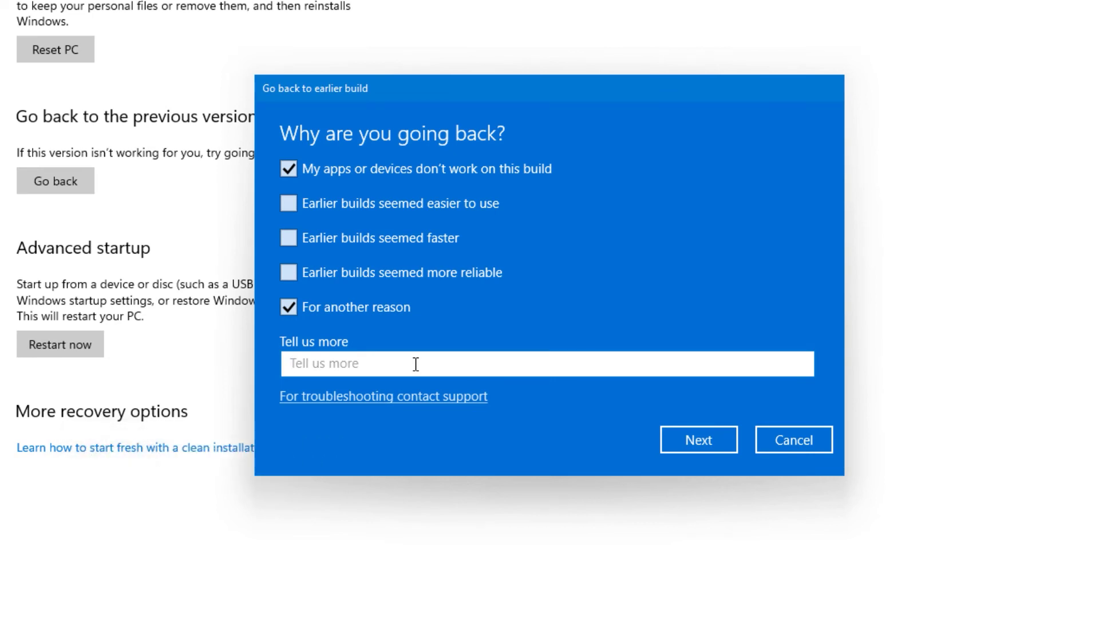
{"action": "left_click", "coordinate": [353, 173]}
{"action": "left_click", "coordinate": [301, 303]}
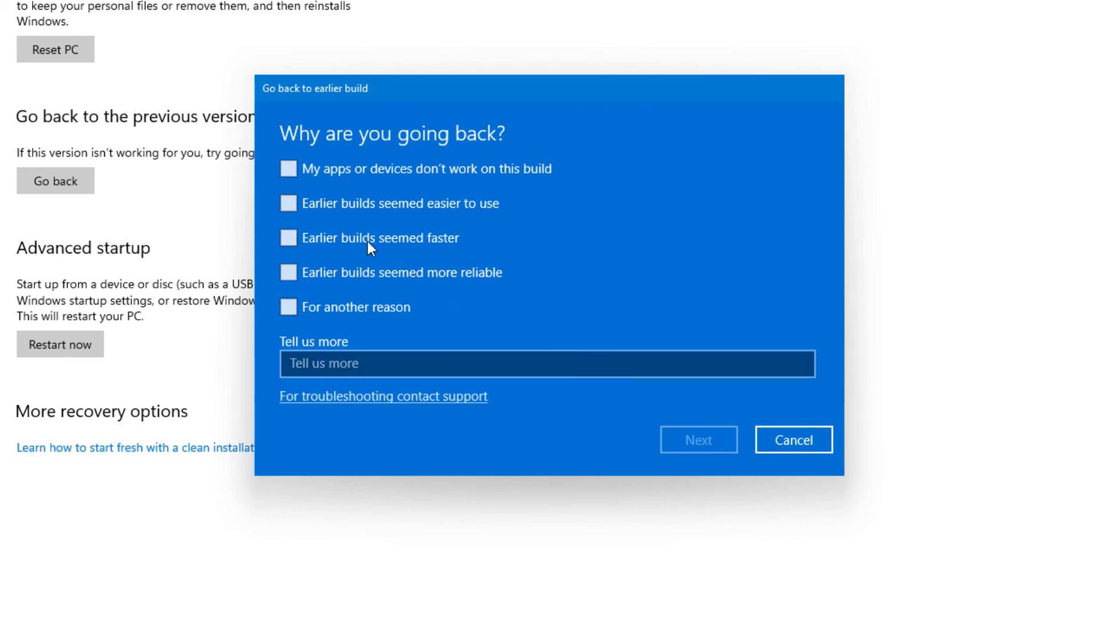
Give "My apps or devices don't work on this build" as the reason for going back and decline checking for updates
{"action": "left_click", "coordinate": [293, 167]}
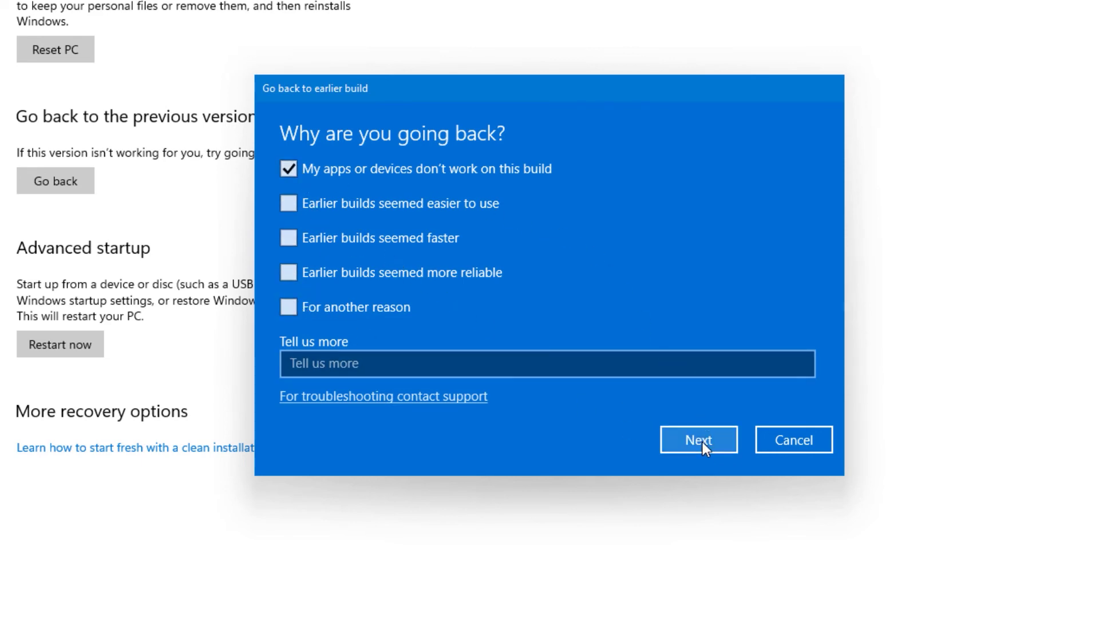
{"action": "left_click", "coordinate": [721, 440]}
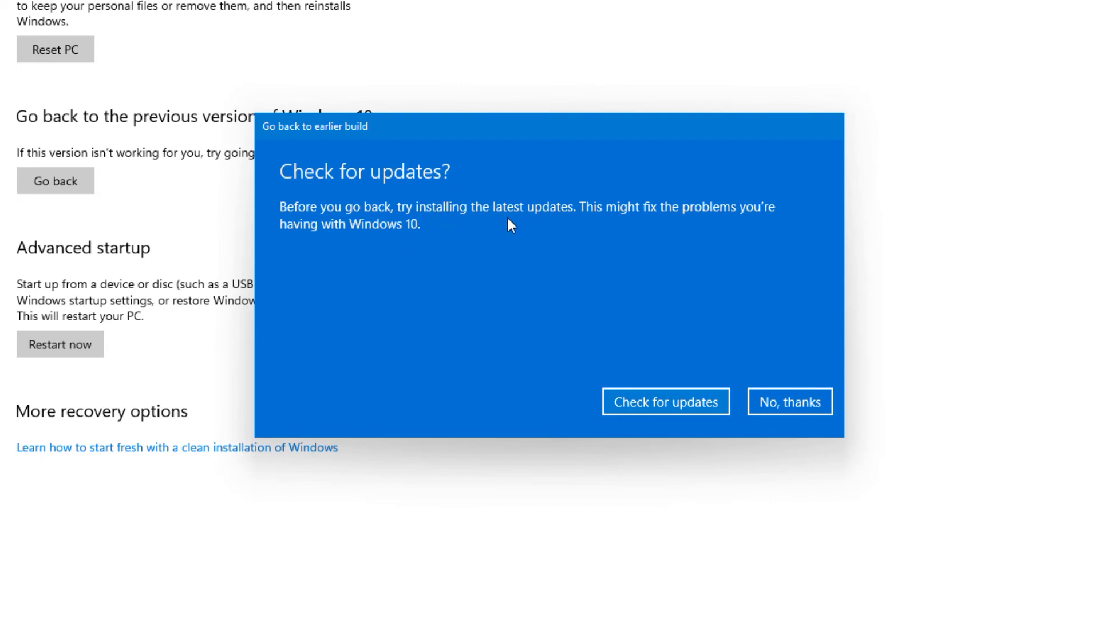
{"action": "left_click", "coordinate": [791, 401]}
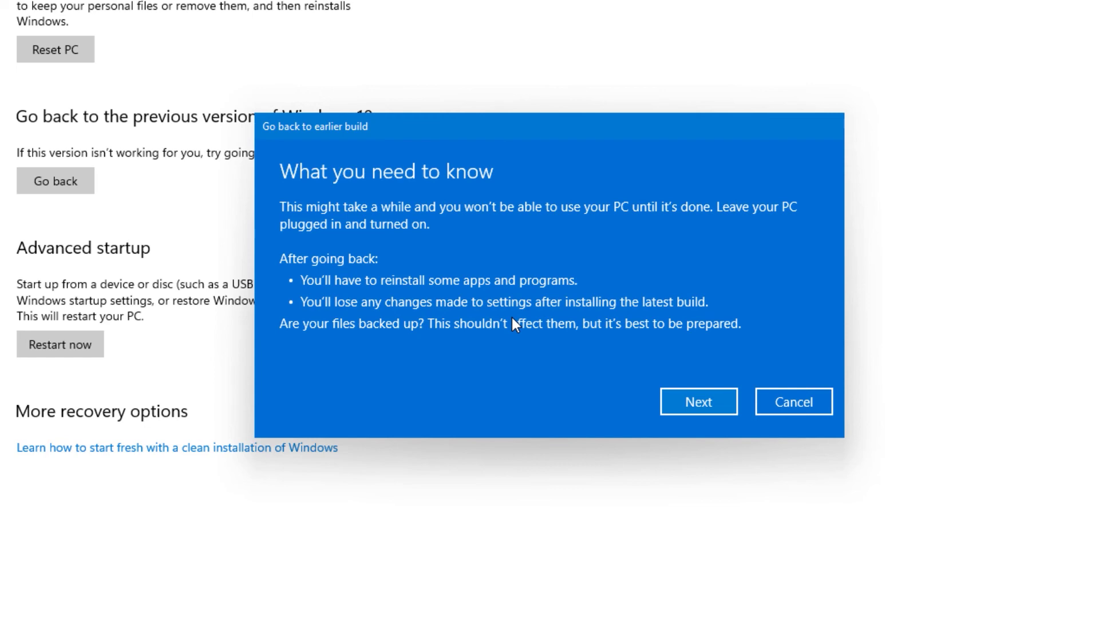
Proceed past the reinstallation and sign-in password notices, and start the rollback to the earlier build
{"action": "left_click", "coordinate": [725, 407]}
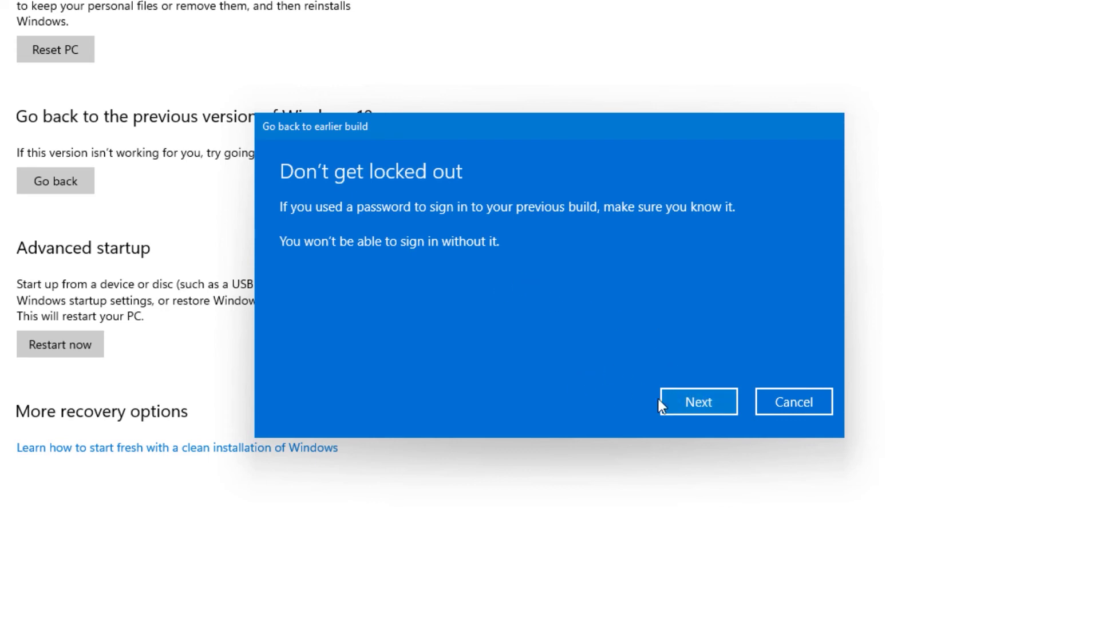
{"action": "left_click", "coordinate": [720, 412]}
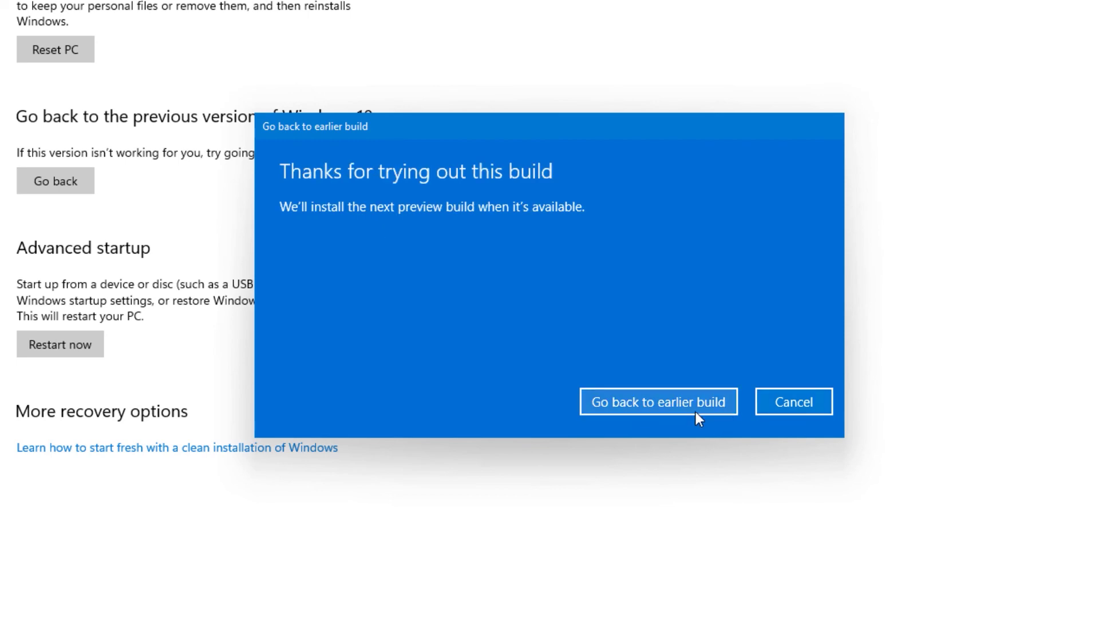
{"action": "left_click", "coordinate": [702, 407]}
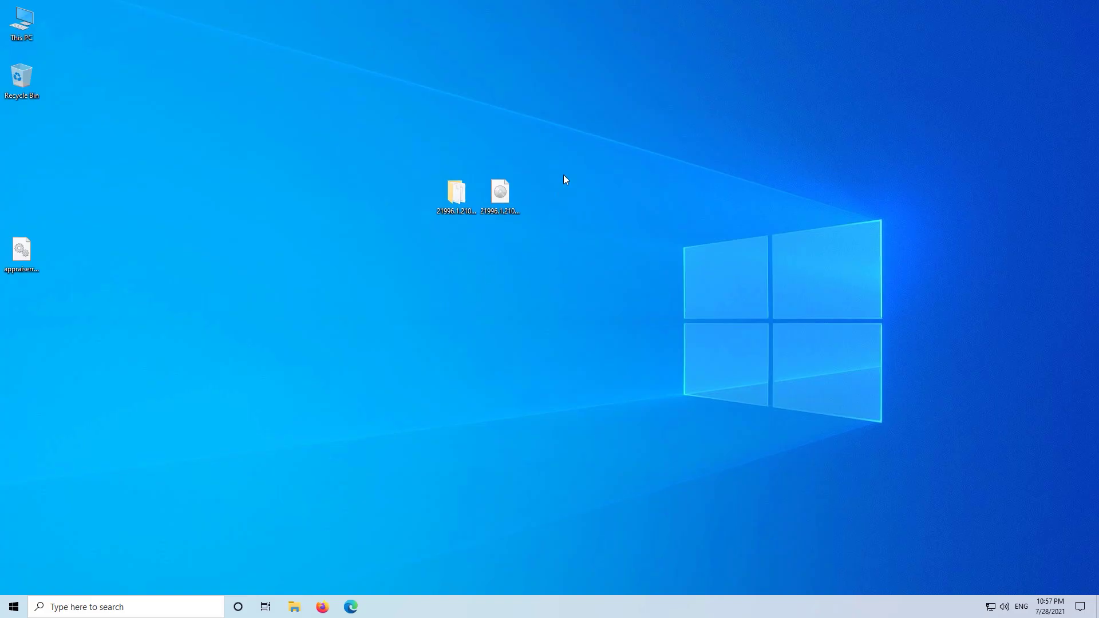
{"action": "left_click_drag", "start_coordinate": [567, 162], "coordinate": [1, 326]}
{"action": "left_click", "coordinate": [255, 319]}
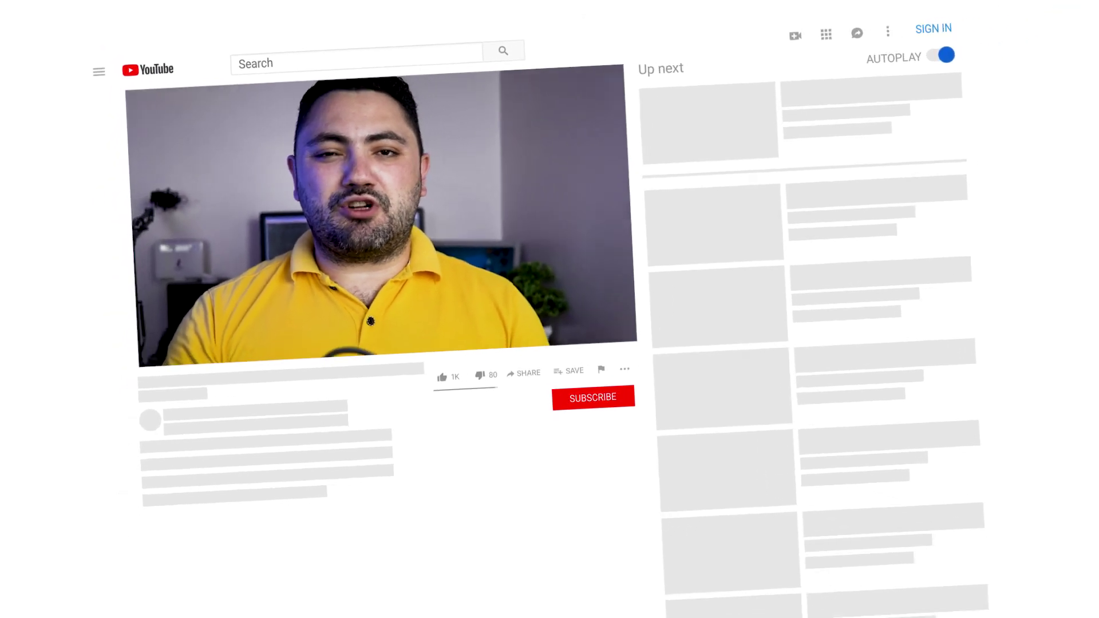
{"action": "left_click", "coordinate": [442, 377]}
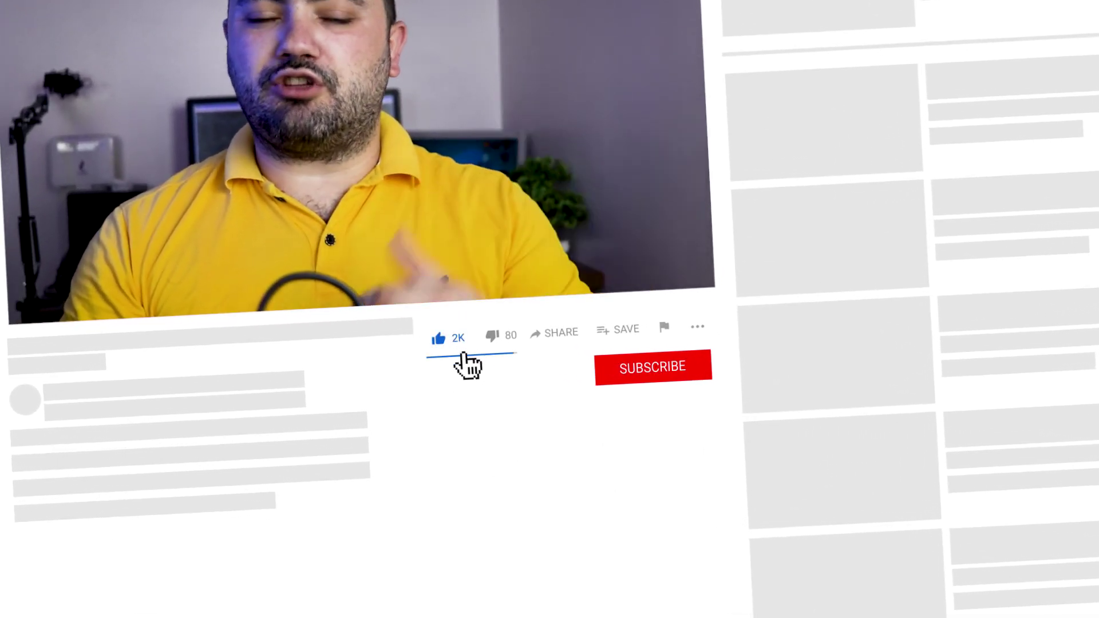
{"action": "left_click", "coordinate": [667, 373]}
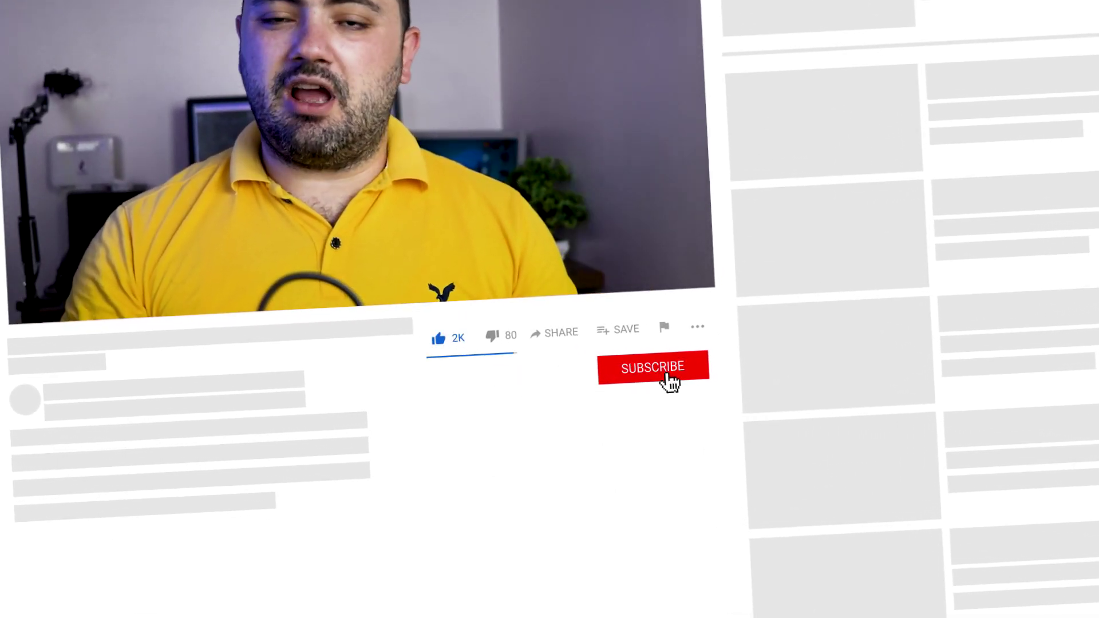
{"action": "left_click", "coordinate": [692, 369]}
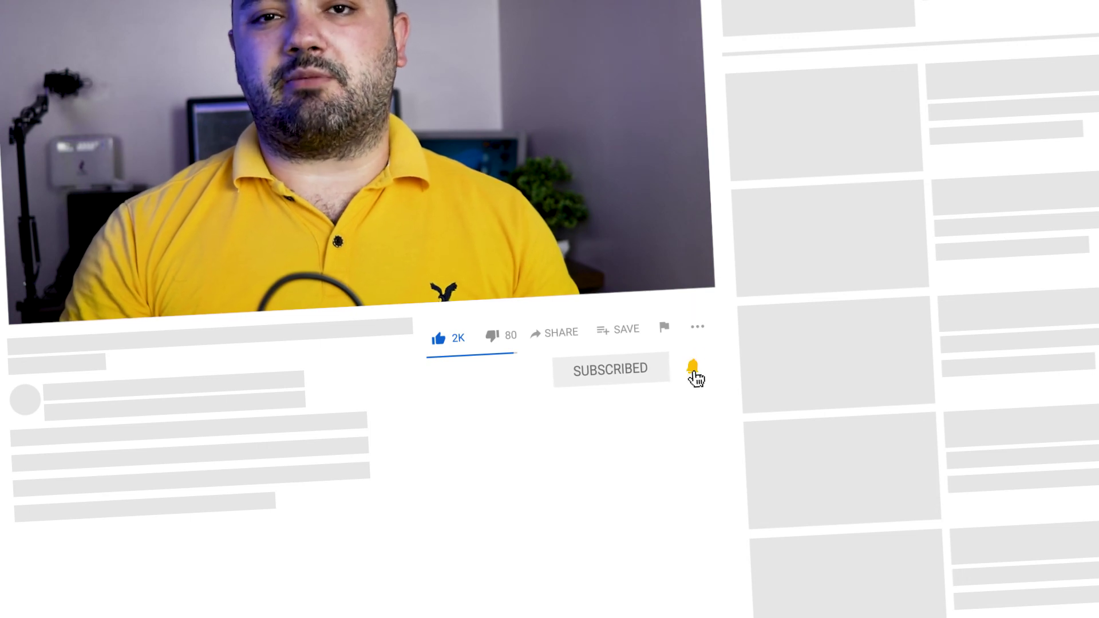